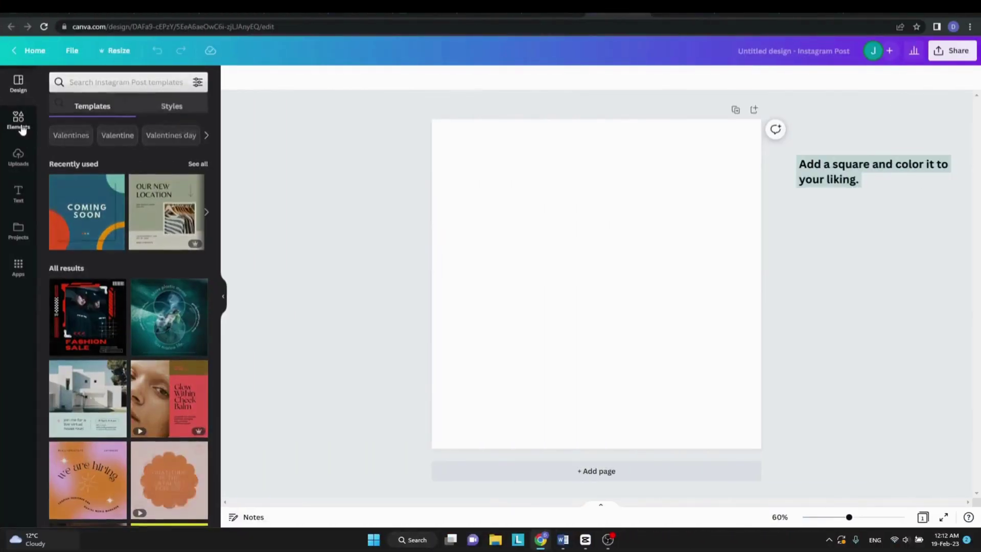
- Add a square shape, enlarge it, and fill it with deep red #B22233
{"action": "left_click", "coordinate": [19, 121]}
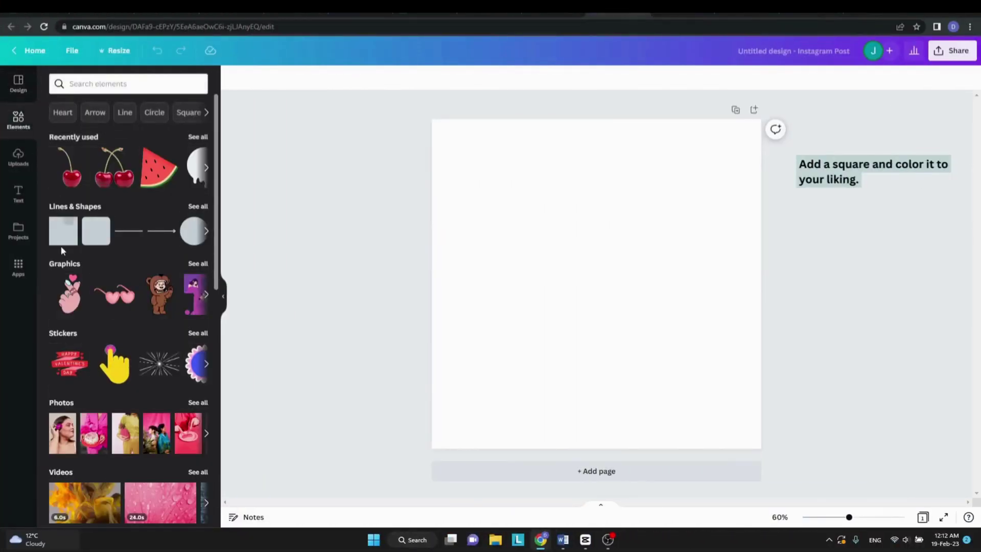
{"action": "left_click", "coordinate": [61, 234]}
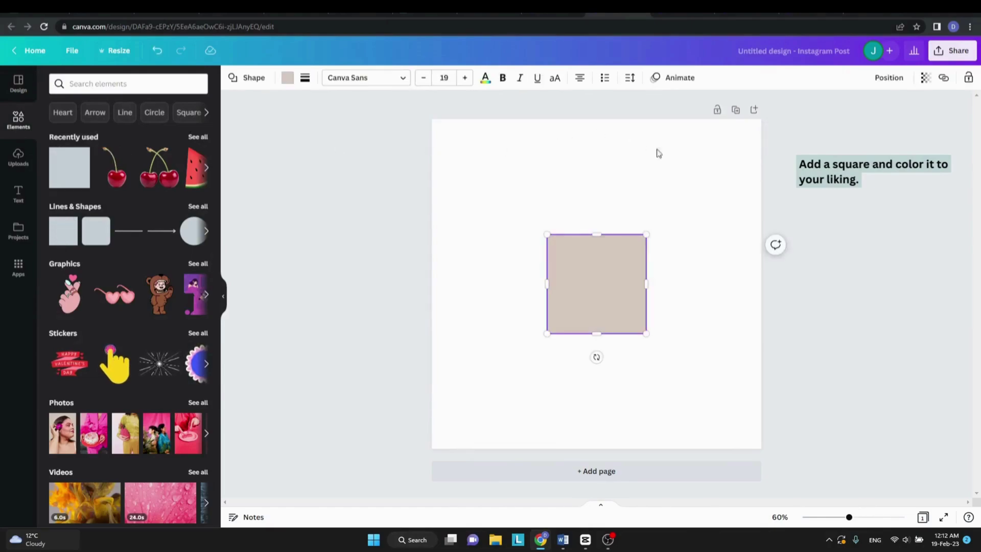
{"action": "left_click_drag", "start_coordinate": [646, 236], "coordinate": [683, 214]}
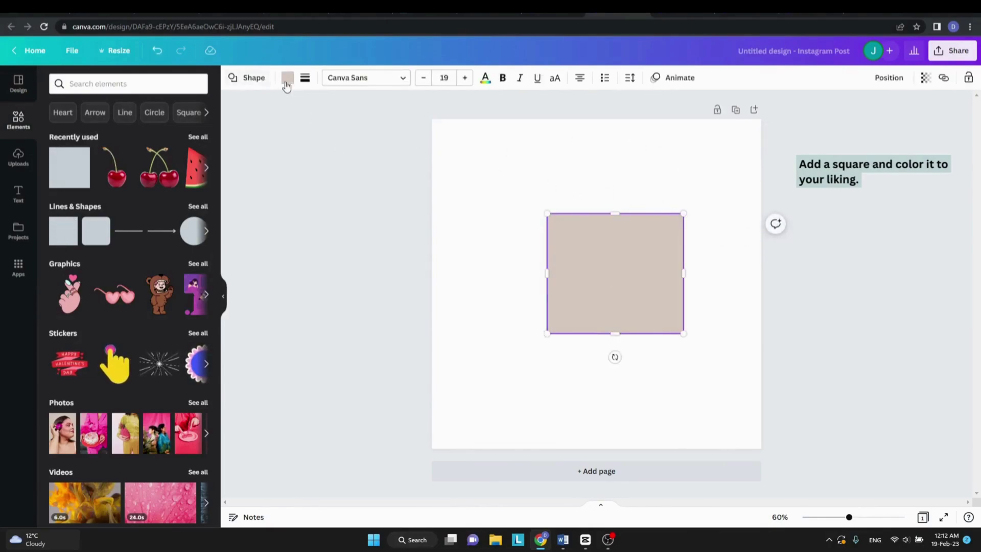
{"action": "left_click", "coordinate": [288, 78]}
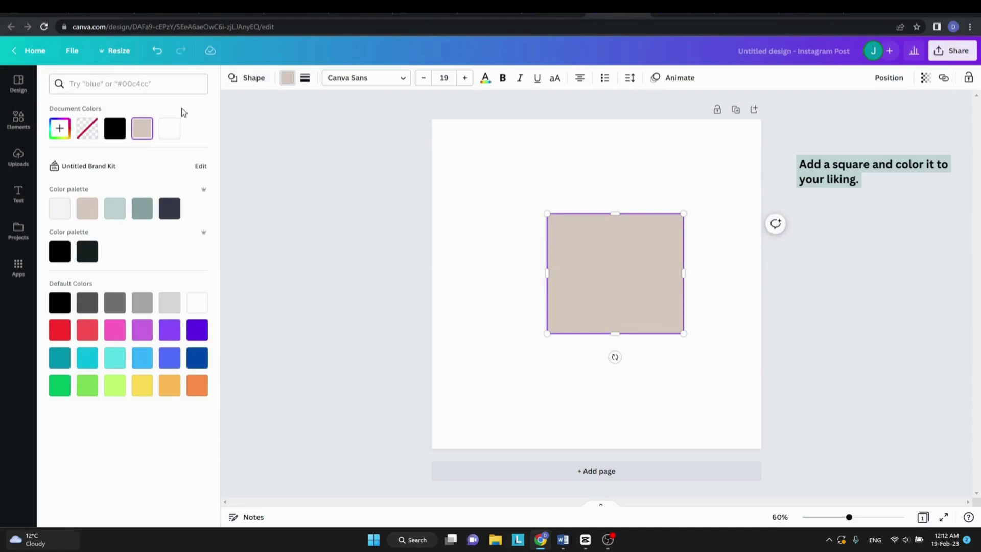
{"action": "left_click", "coordinate": [60, 128]}
{"action": "left_click", "coordinate": [187, 217]}
{"action": "left_click", "coordinate": [168, 171]}
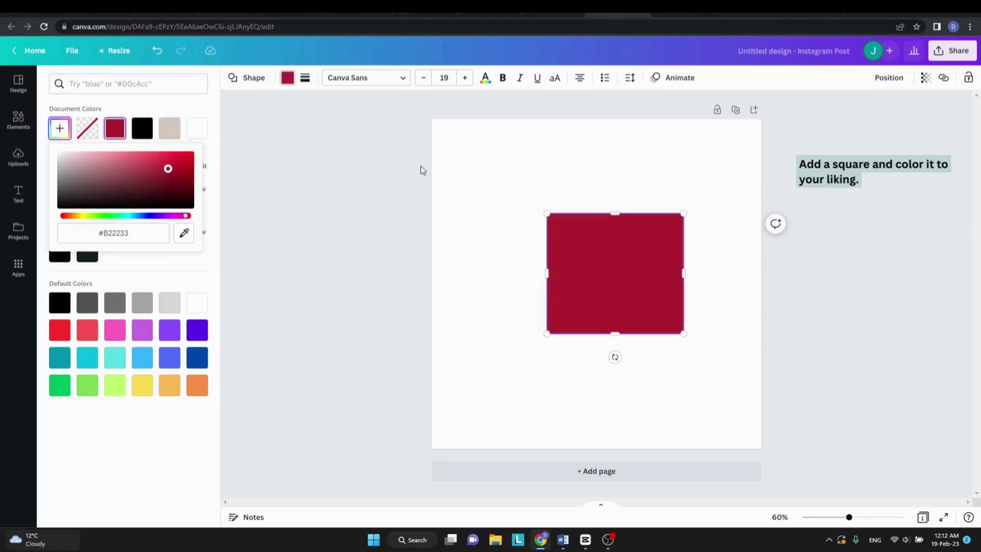
{"action": "left_click", "coordinate": [499, 158]}
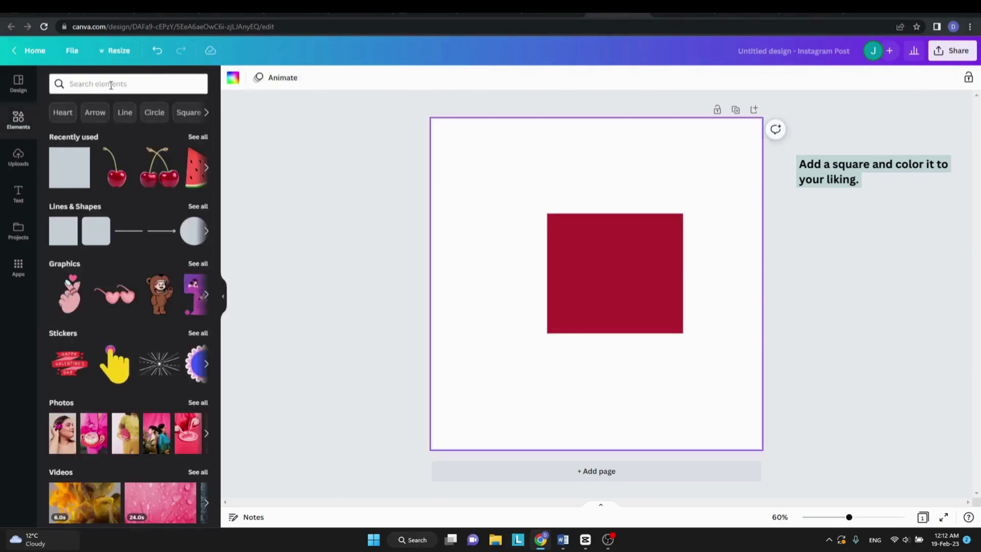
- Search elements for 'drip' and add the circular drip graphic from all graphics
{"action": "left_click", "coordinate": [111, 85]}
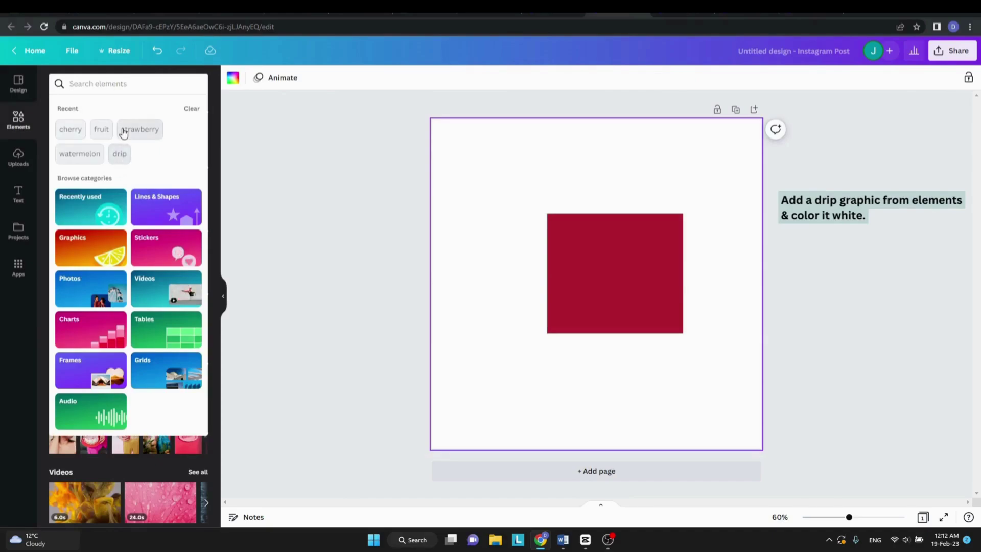
{"action": "type", "text": "drip"}
{"action": "key", "text": "Return"}
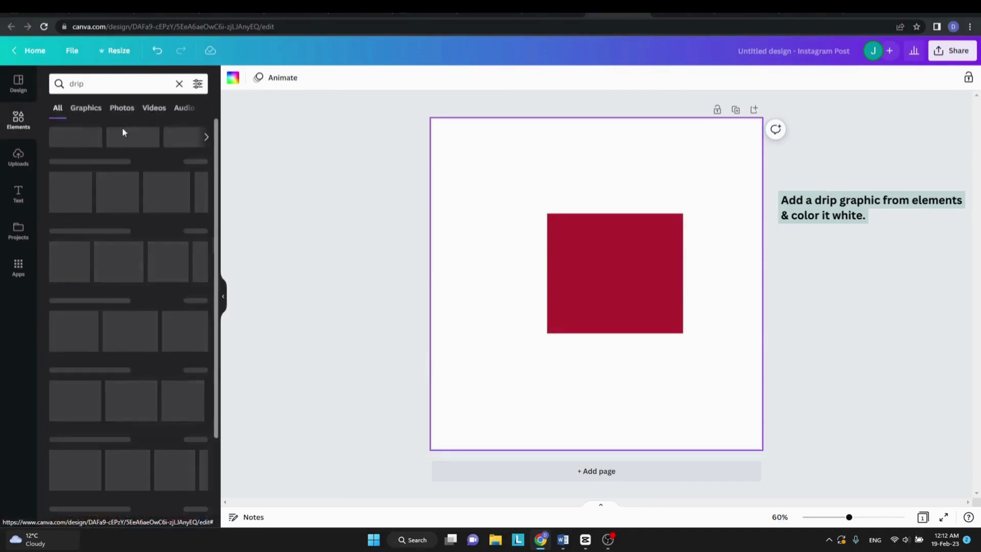
{"action": "left_click", "coordinate": [206, 192]}
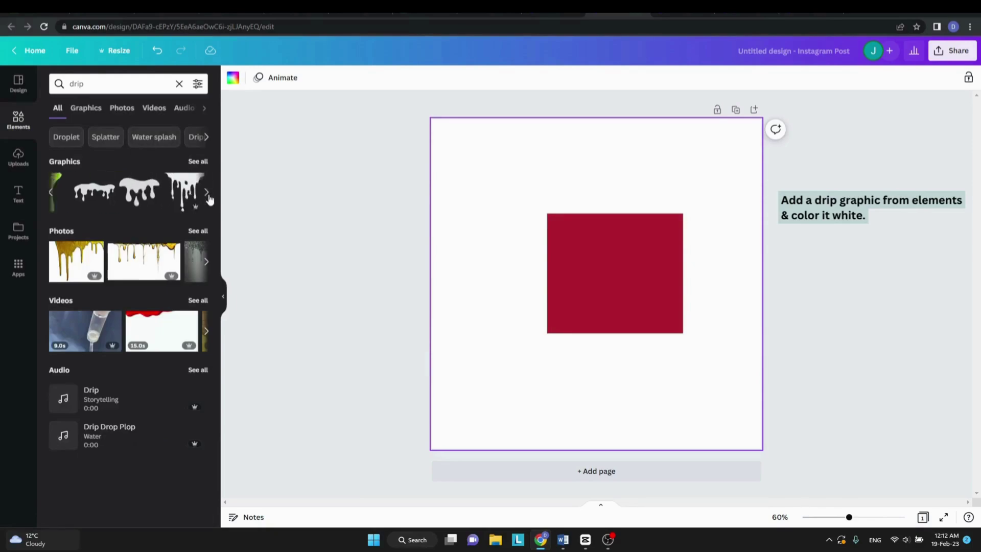
{"action": "left_click", "coordinate": [206, 191]}
{"action": "left_click", "coordinate": [198, 163]}
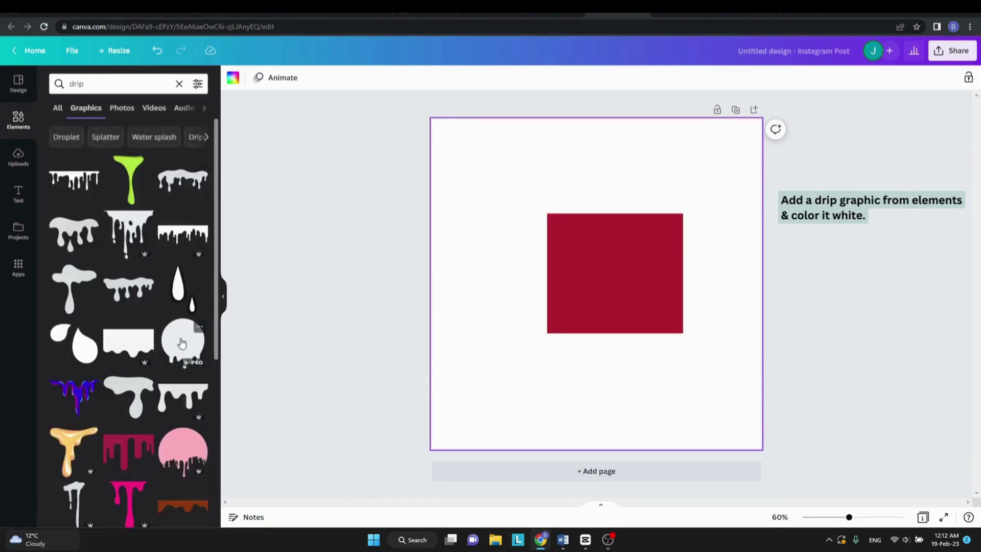
{"action": "left_click", "coordinate": [182, 342]}
- Move the drip graphic over the top of the red square and enlarge it
{"action": "left_click_drag", "start_coordinate": [600, 283], "coordinate": [593, 188]}
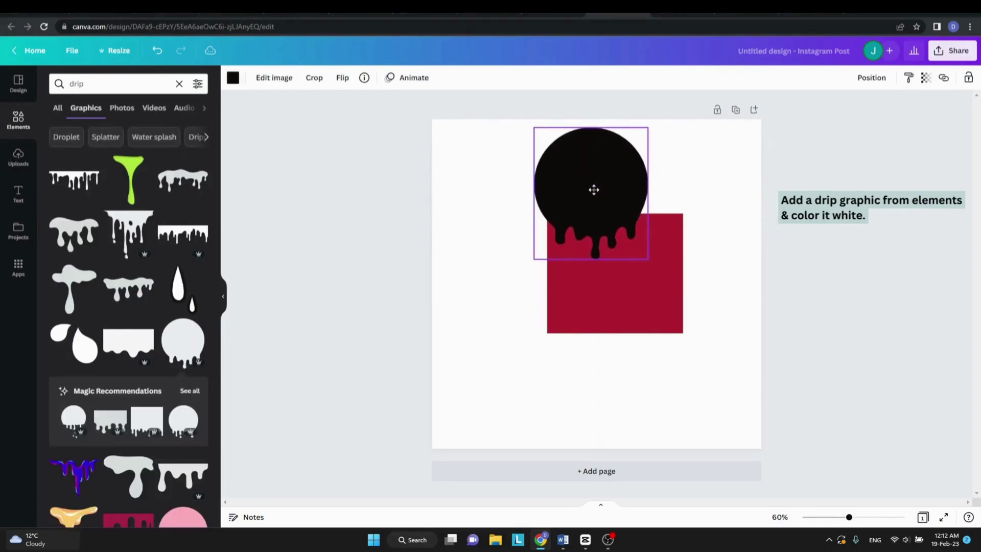
{"action": "left_click_drag", "start_coordinate": [645, 256], "coordinate": [689, 307]}
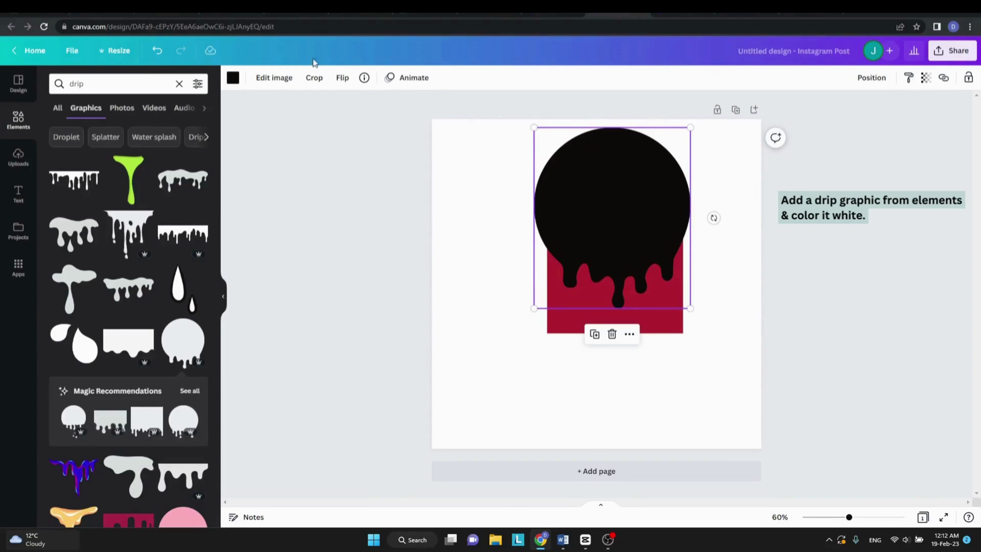
{"action": "left_click", "coordinate": [233, 79]}
- Colour the drip white and enlarge the drip and square together
{"action": "left_click", "coordinate": [169, 130]}
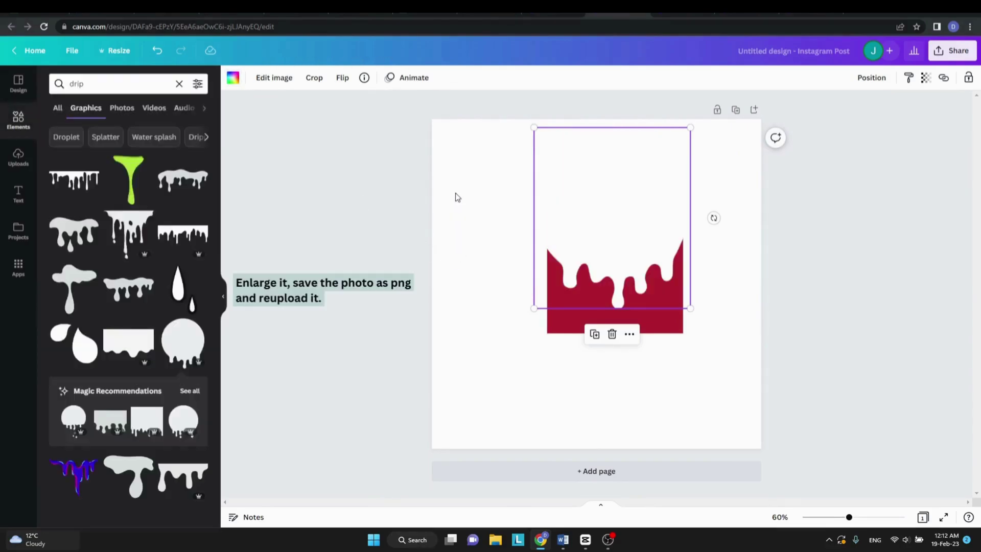
{"action": "left_click_drag", "start_coordinate": [456, 192], "coordinate": [582, 311]}
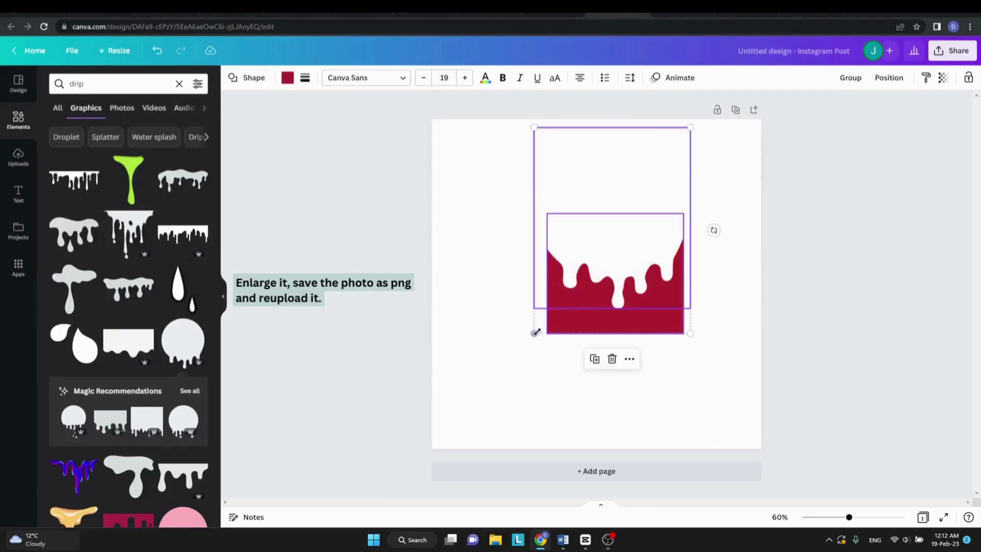
{"action": "left_click_drag", "start_coordinate": [536, 333], "coordinate": [483, 403]}
{"action": "left_click", "coordinate": [742, 192]}
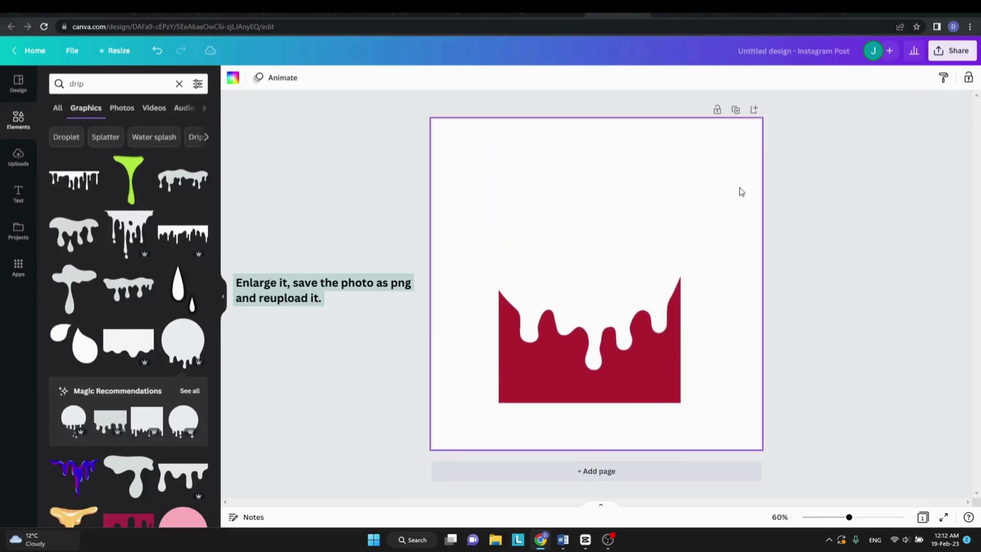
- Download the design as a PNG file
{"action": "left_click", "coordinate": [952, 53]}
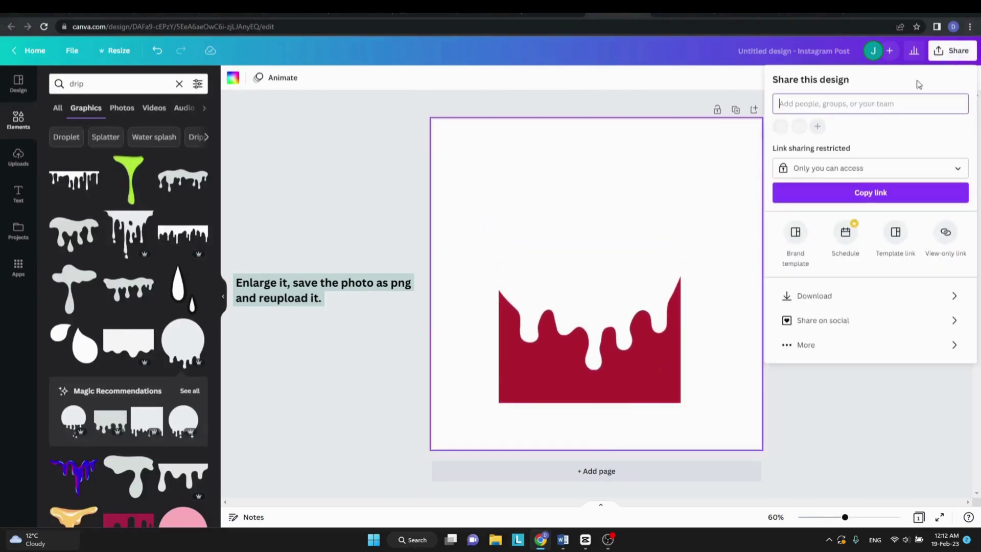
{"action": "left_click", "coordinate": [859, 299]}
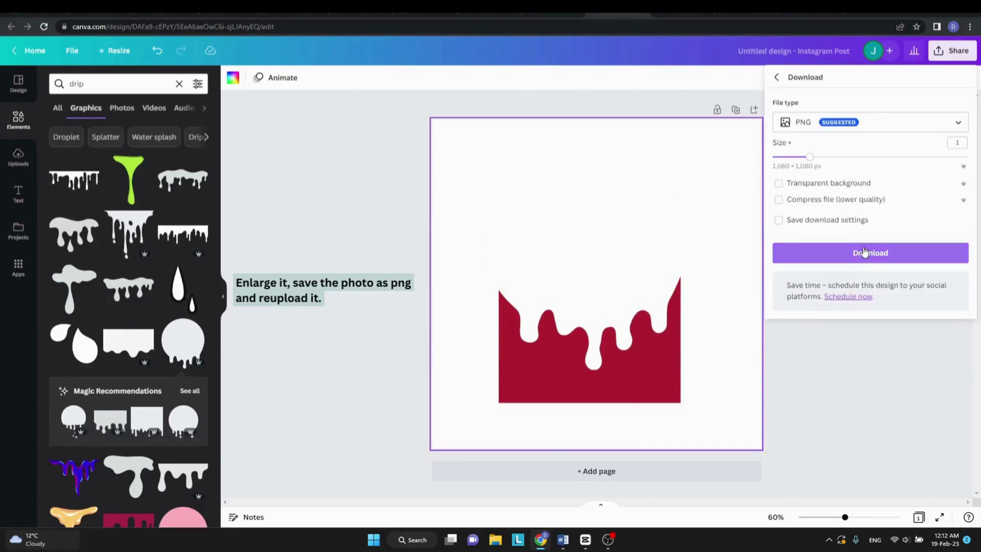
{"action": "left_click", "coordinate": [871, 255]}
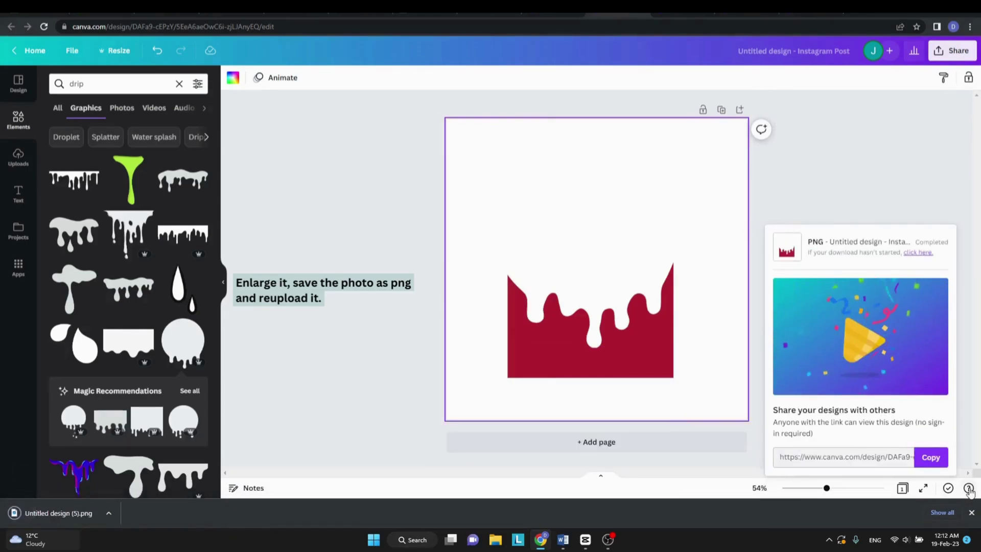
- Upload the downloaded drip PNG, place it, delete the old shapes, and center it
{"action": "left_click", "coordinate": [18, 164]}
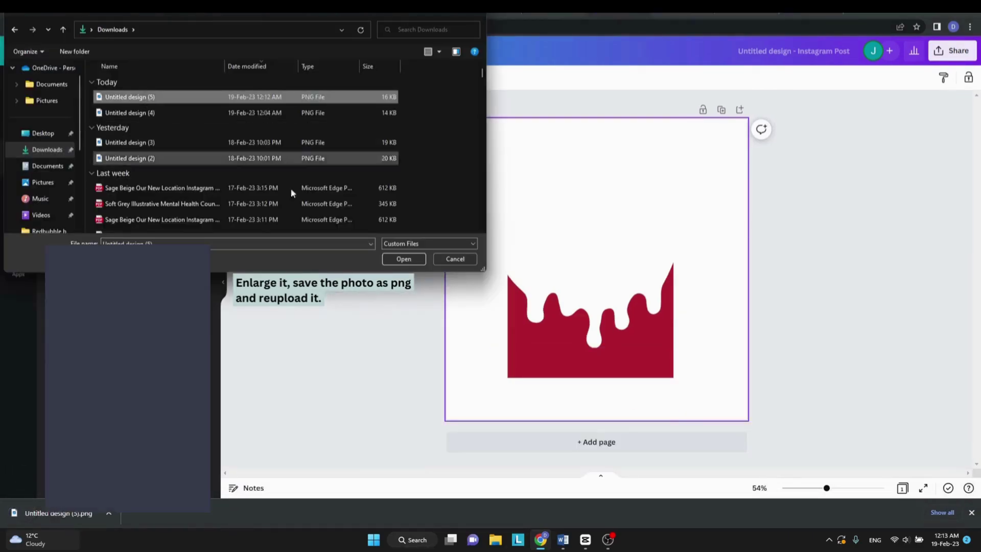
{"action": "left_click", "coordinate": [397, 259]}
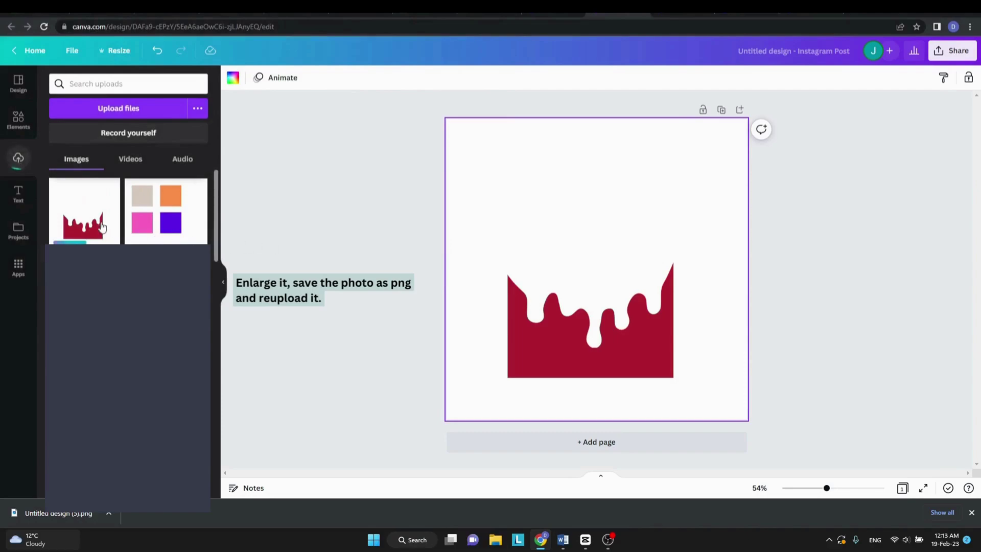
{"action": "left_click", "coordinate": [86, 213]}
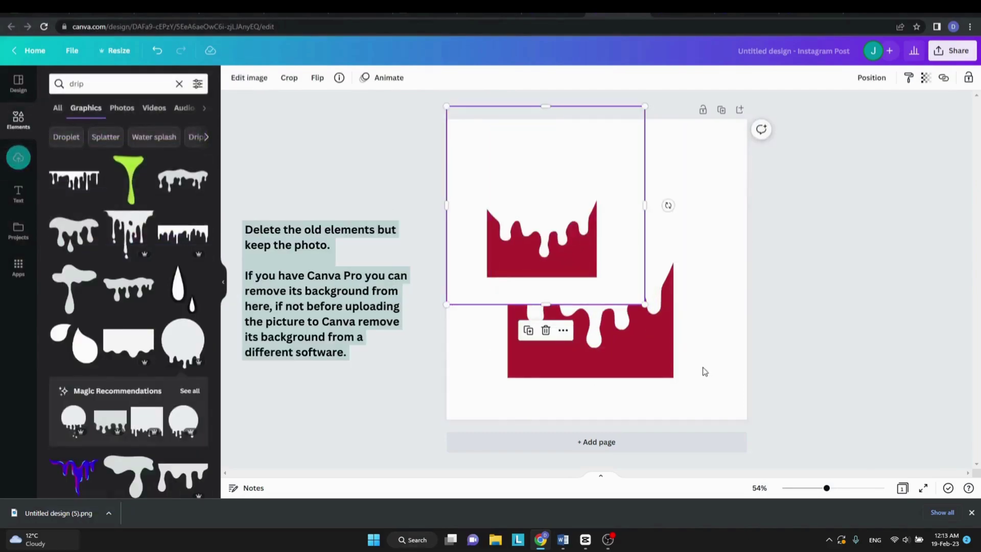
{"action": "left_click_drag", "start_coordinate": [702, 367], "coordinate": [659, 331]}
{"action": "left_click", "coordinate": [588, 404]}
{"action": "left_click", "coordinate": [591, 265]}
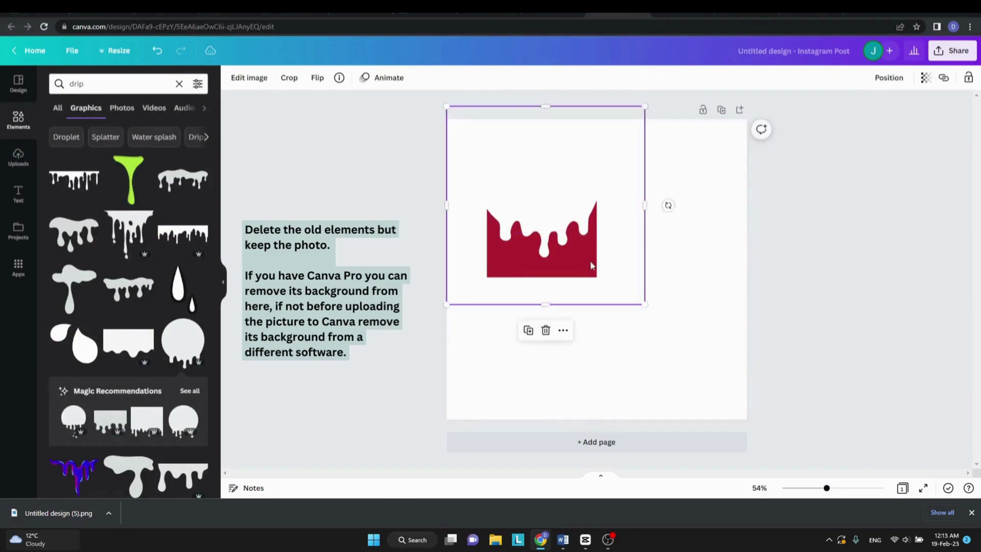
{"action": "left_click_drag", "start_coordinate": [592, 266], "coordinate": [643, 345]}
- Remove the background from the drip image with BG Remover
{"action": "left_click", "coordinate": [261, 82]}
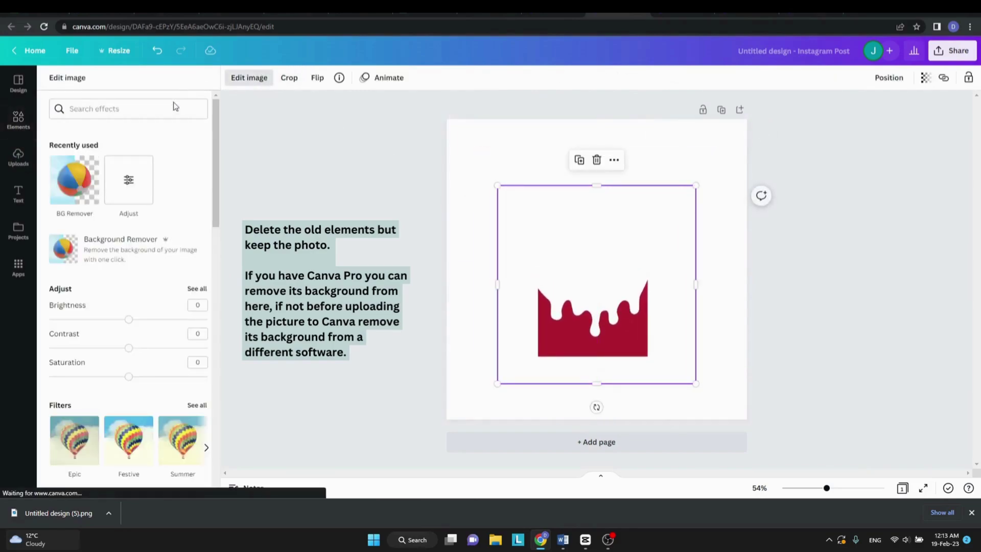
{"action": "left_click", "coordinate": [73, 189]}
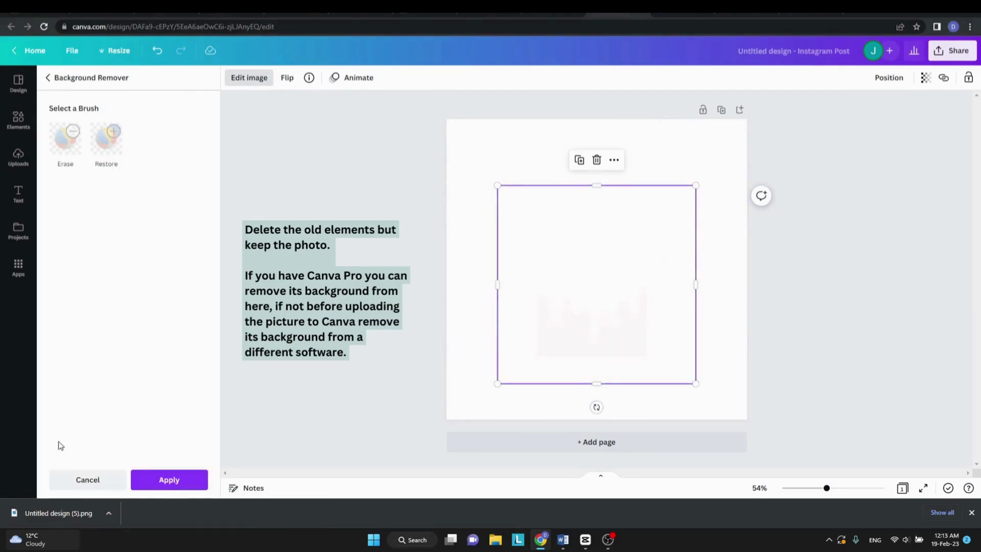
{"action": "left_click", "coordinate": [178, 482]}
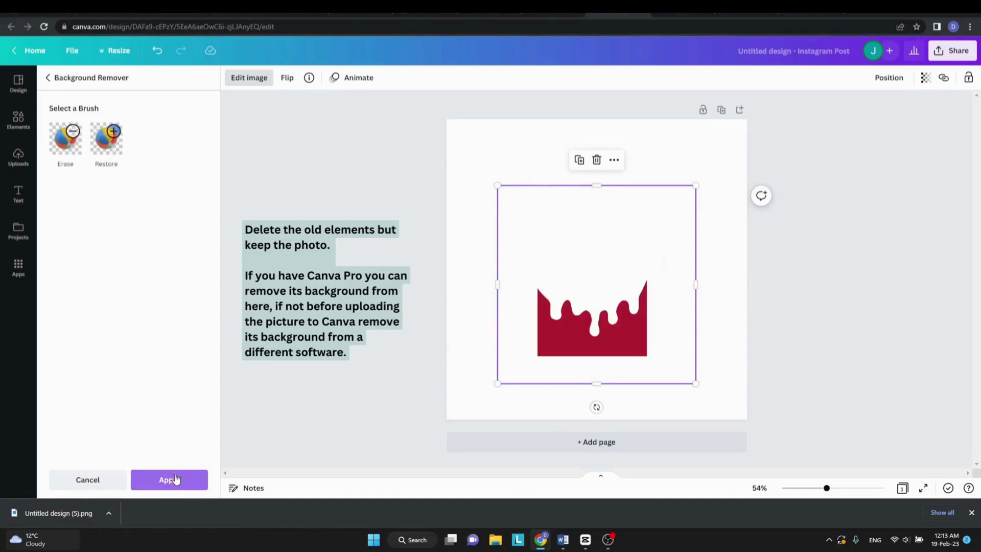
- Search elements for cherry and add a cherry photo to the design
{"action": "left_click", "coordinate": [18, 117]}
{"action": "left_click", "coordinate": [105, 83]}
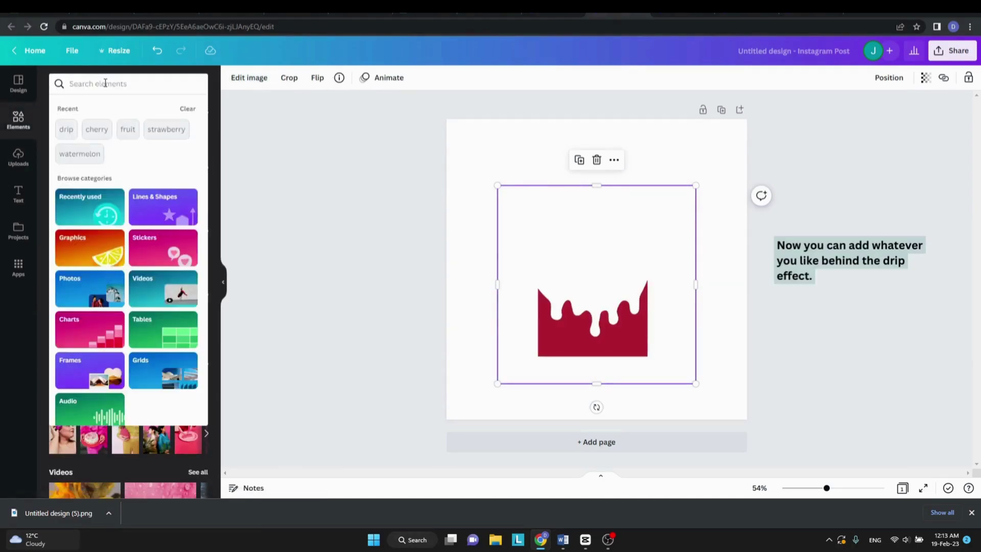
{"action": "type", "text": "cherry"}
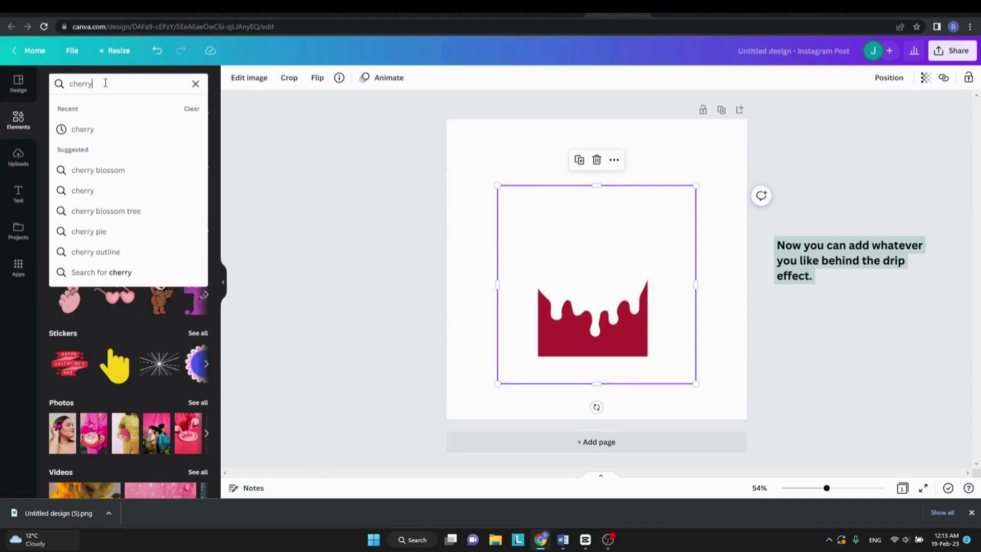
{"action": "key", "text": "Return"}
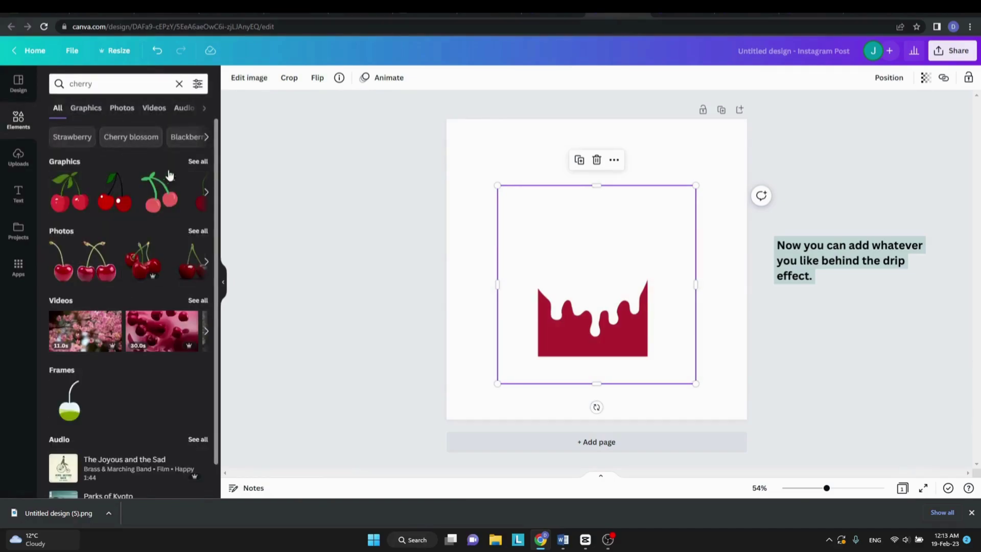
{"action": "left_click", "coordinate": [122, 108]}
{"action": "left_click", "coordinate": [69, 184]}
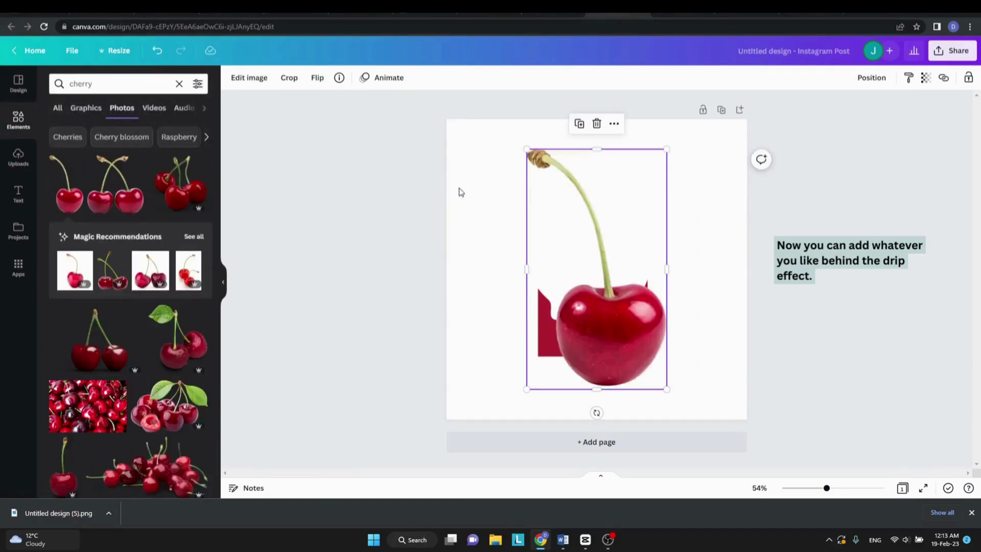
{"action": "scroll", "coordinate": [127, 307], "scroll_direction": "down", "scroll_amount": 3}
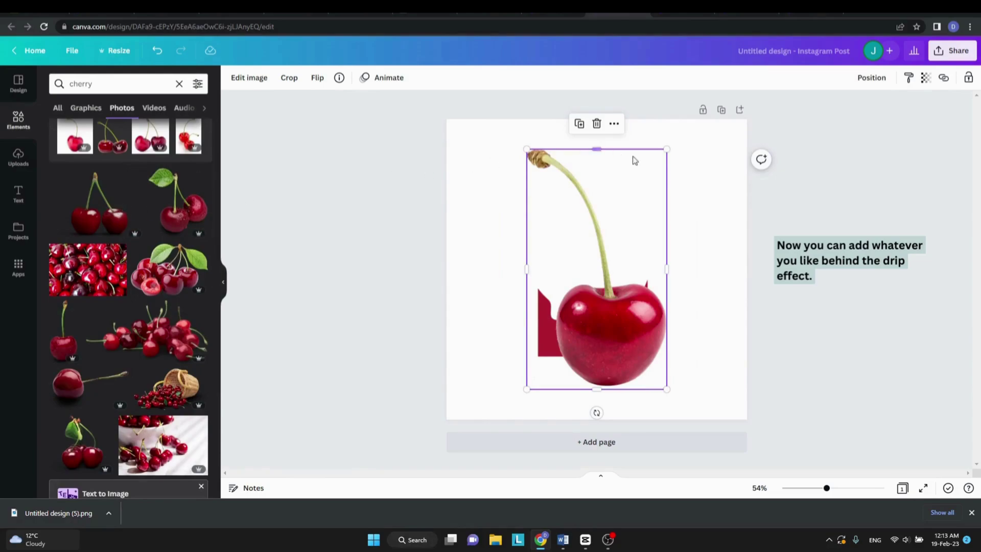
- Send the cherry behind the drip, shrink both, and position the drip over the cherry
{"action": "right_click", "coordinate": [620, 304]}
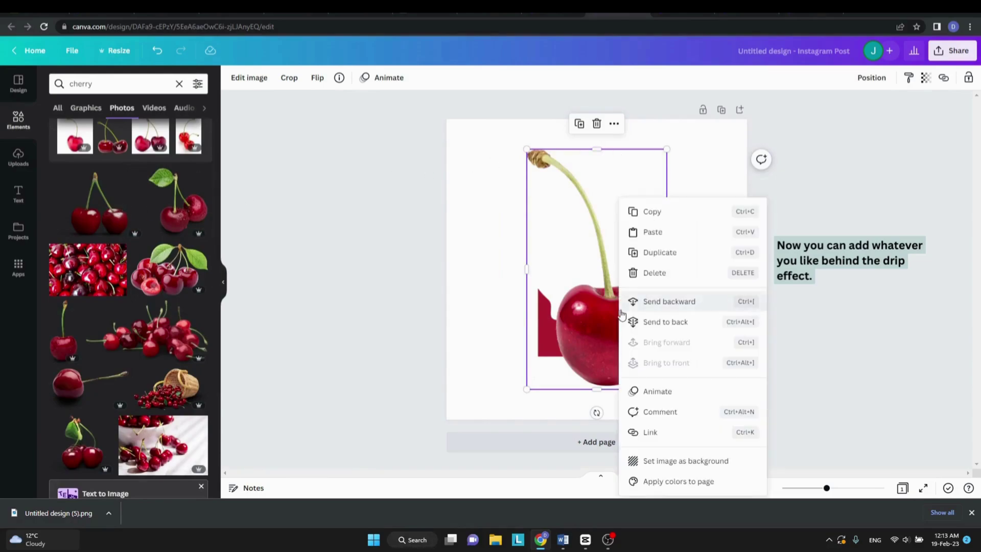
{"action": "left_click", "coordinate": [658, 327]}
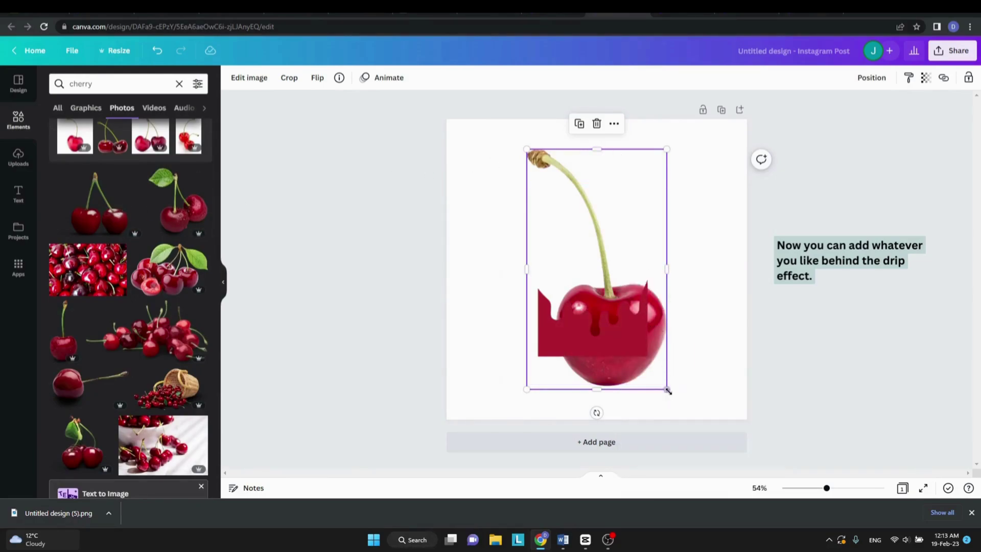
{"action": "left_click_drag", "start_coordinate": [667, 389], "coordinate": [620, 309]}
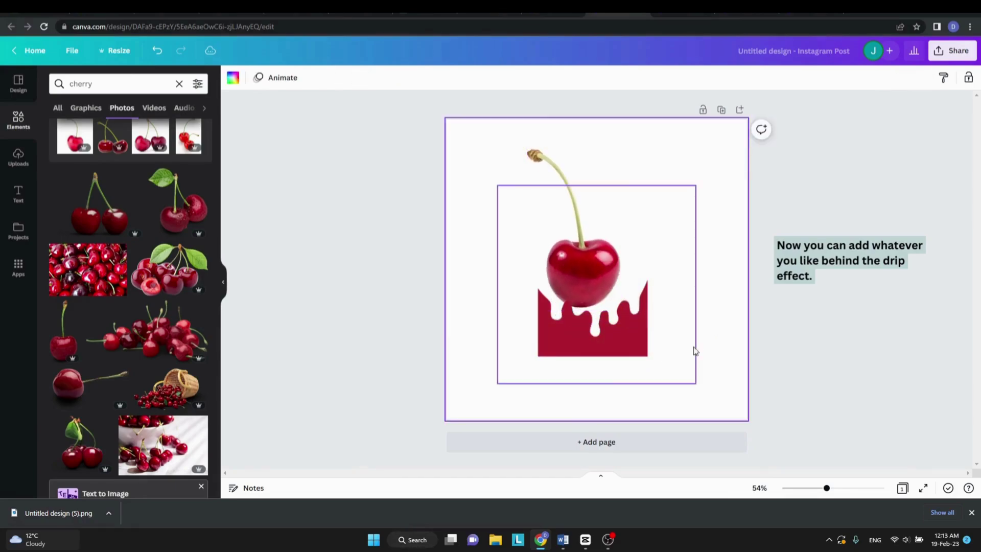
{"action": "left_click", "coordinate": [664, 346]}
{"action": "left_click_drag", "start_coordinate": [688, 184], "coordinate": [633, 252]}
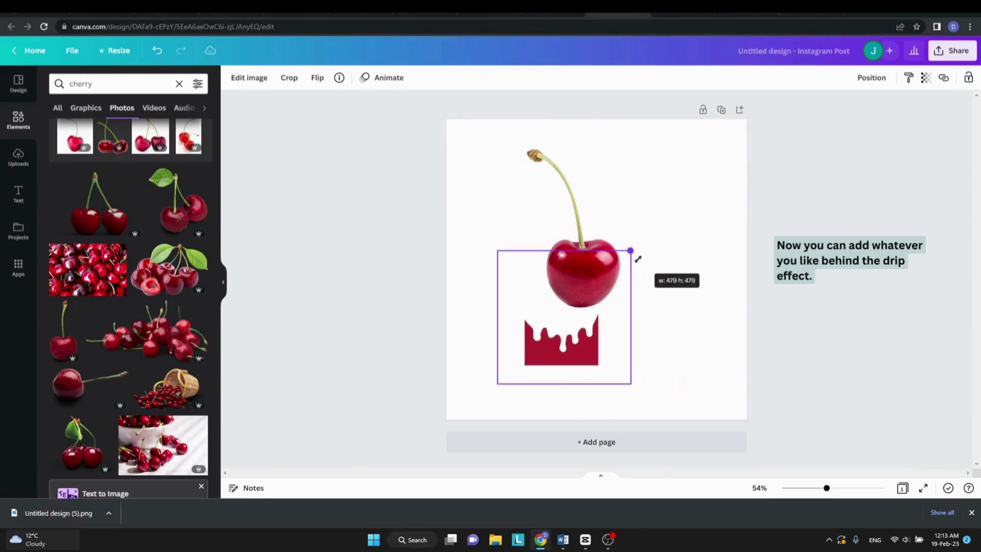
{"action": "left_click_drag", "start_coordinate": [576, 357], "coordinate": [598, 299]}
{"action": "left_click", "coordinate": [686, 249]}
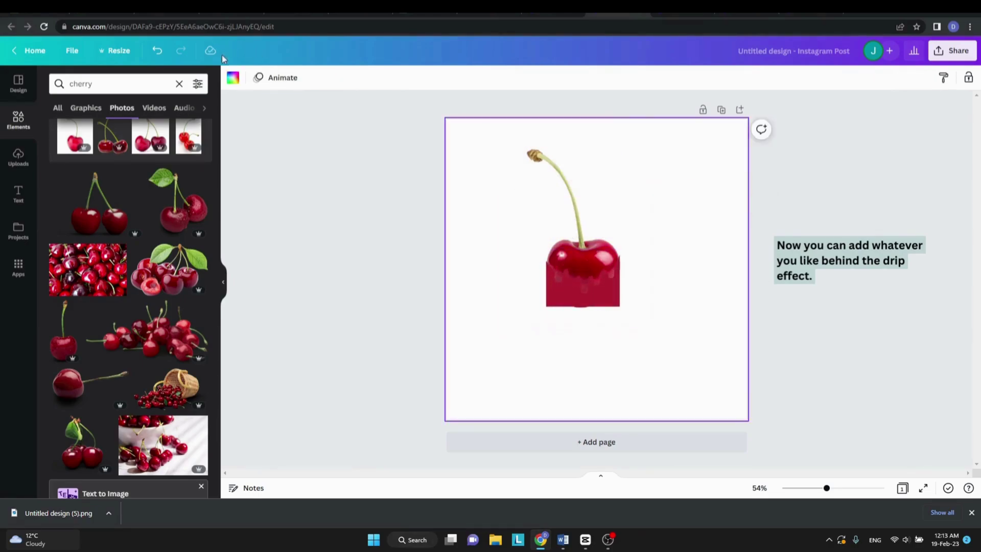
- Set the page background to the drip's crimson and shift the cherry and drip right and down
{"action": "left_click", "coordinate": [233, 78]}
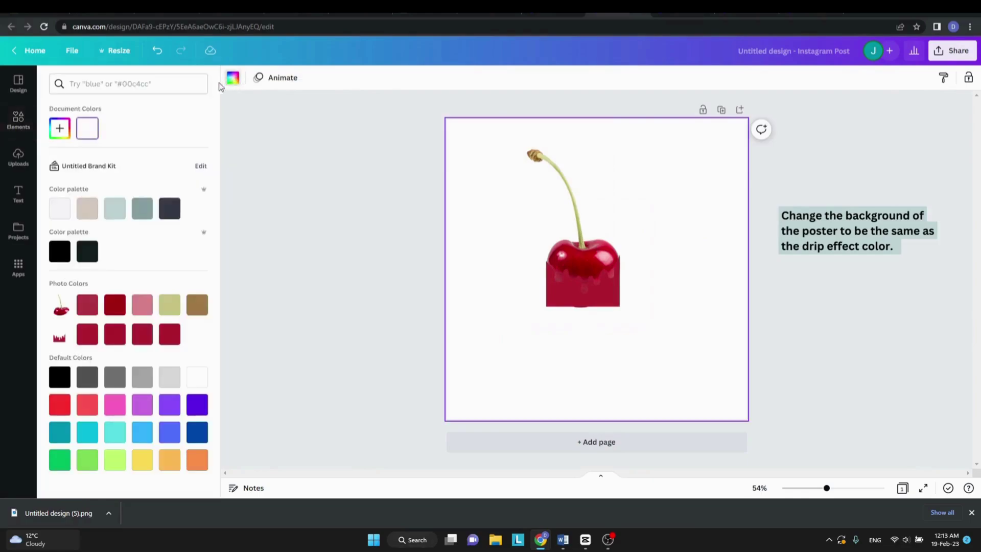
{"action": "left_click", "coordinate": [91, 340]}
{"action": "left_click_drag", "start_coordinate": [593, 296], "coordinate": [592, 302]}
{"action": "left_click", "coordinate": [399, 301]}
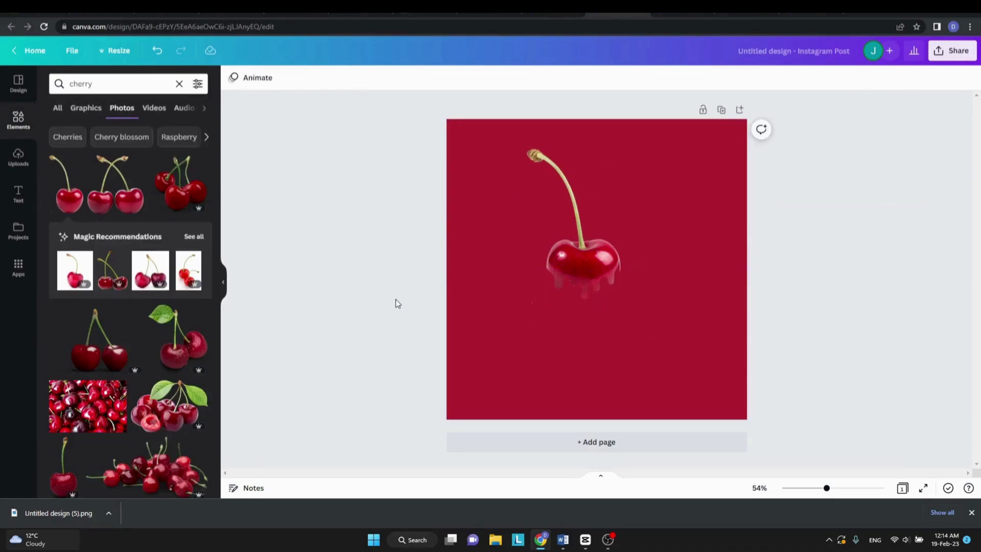
{"action": "left_click_drag", "start_coordinate": [378, 217], "coordinate": [705, 393]}
{"action": "left_click_drag", "start_coordinate": [585, 250], "coordinate": [604, 272]}
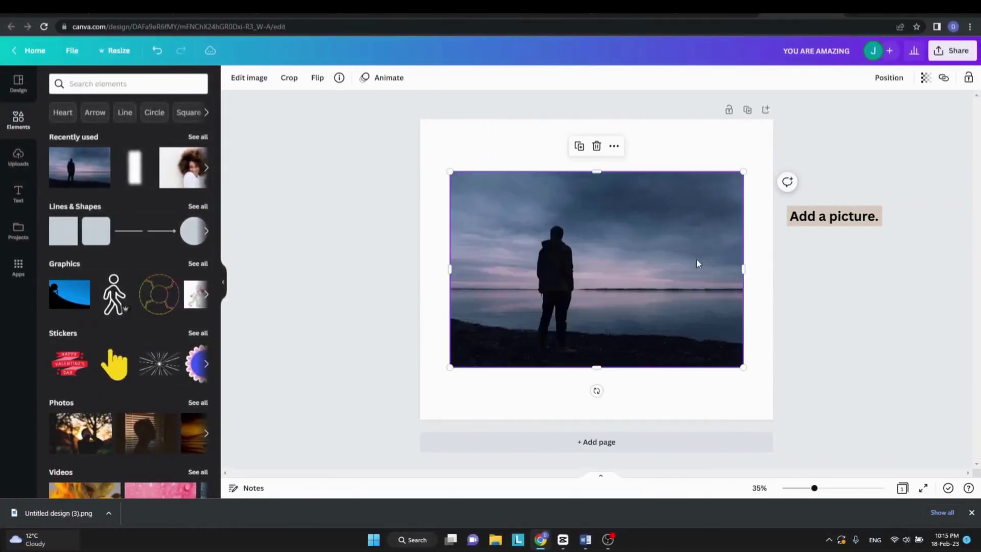
- Stretch the lakeside photo over the page and add a HUGE SALE combo reworded to HUGE DEAL
{"action": "left_click_drag", "start_coordinate": [586, 289], "coordinate": [557, 237]}
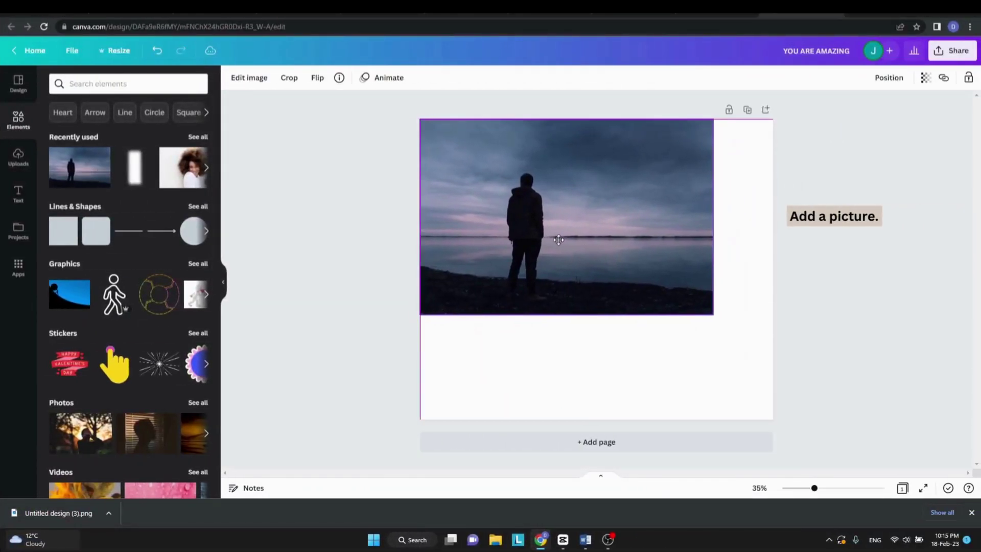
{"action": "left_click_drag", "start_coordinate": [714, 315], "coordinate": [870, 415]}
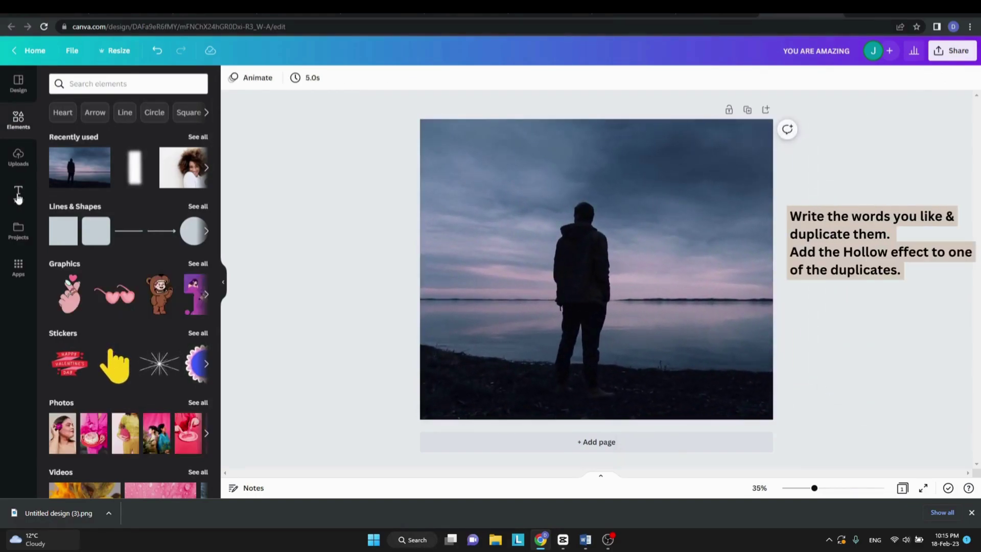
{"action": "left_click", "coordinate": [18, 194]}
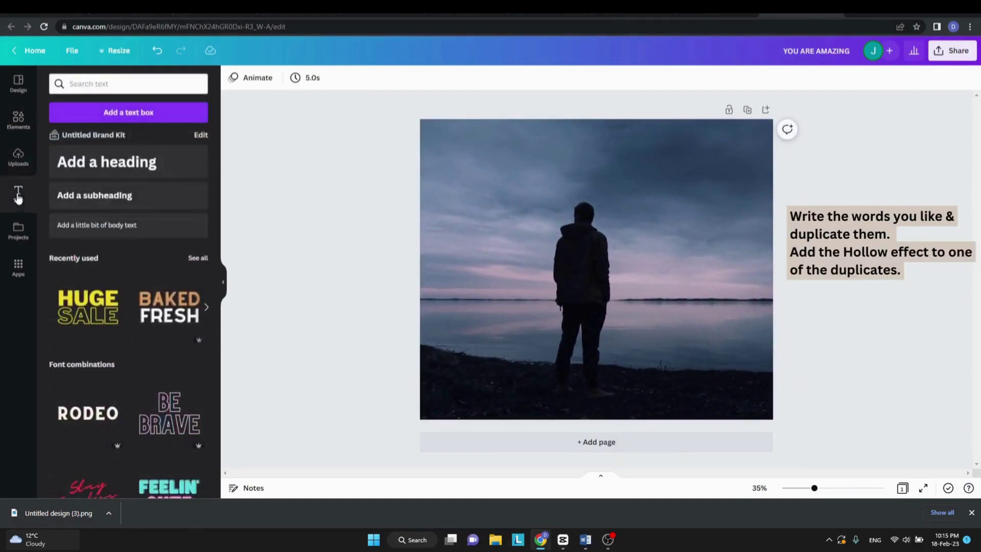
{"action": "left_click", "coordinate": [101, 305]}
{"action": "left_click", "coordinate": [663, 291]}
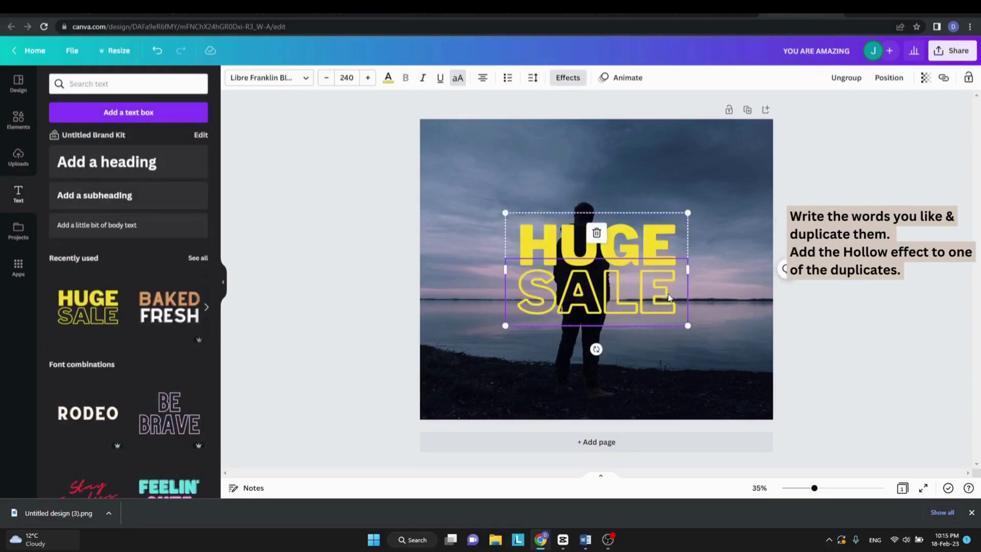
{"action": "key", "text": "Delete"}
{"action": "key", "text": "Return"}
{"action": "type", "text": "DEAL"}
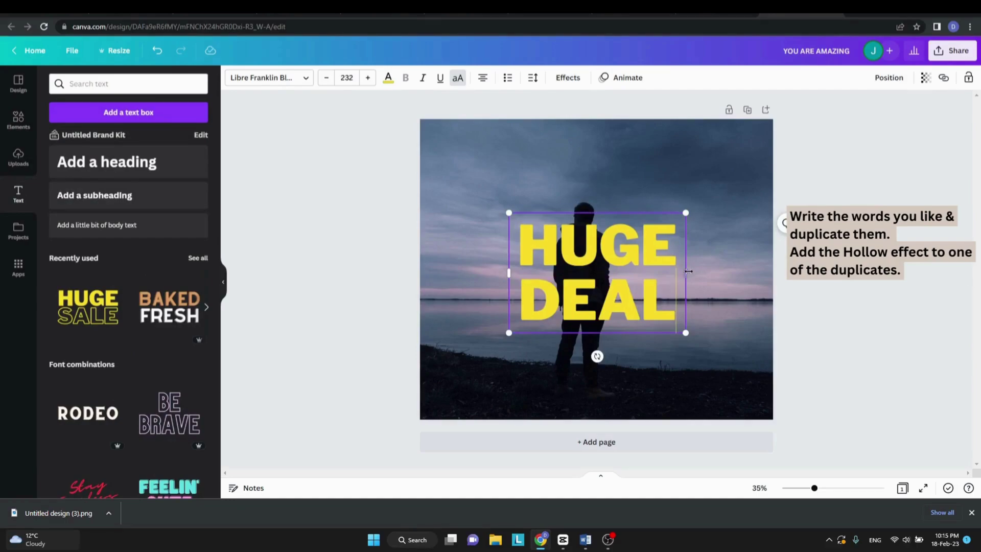
- Resize the HUGE DEAL text to fit and position it over the standing figure
{"action": "left_click_drag", "start_coordinate": [689, 271], "coordinate": [787, 271]}
{"action": "left_click_drag", "start_coordinate": [786, 213], "coordinate": [744, 234]}
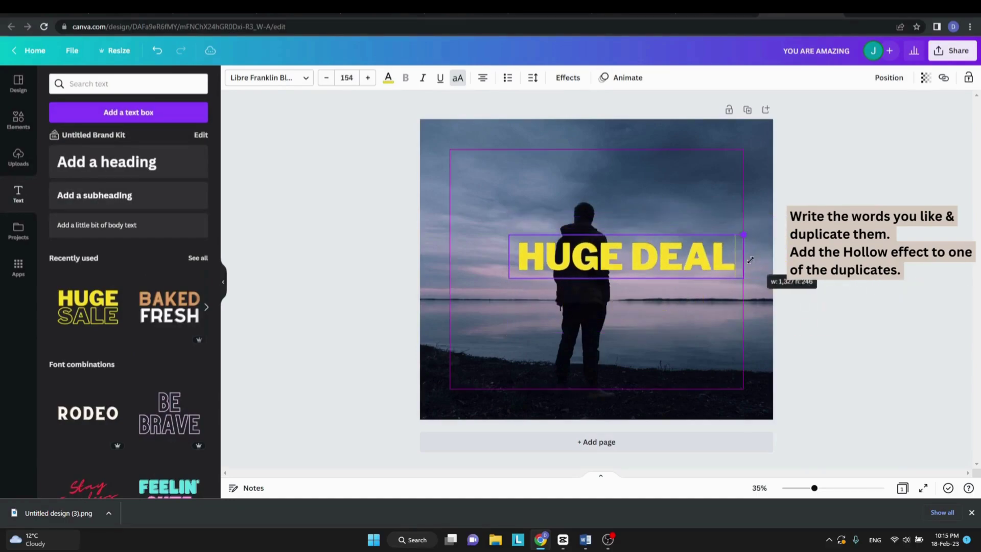
{"action": "left_click", "coordinate": [854, 280]}
{"action": "left_click_drag", "start_coordinate": [688, 259], "coordinate": [657, 242]}
- Make HUGE DEAL white, duplicate it with the Hollow effect, and add the lakeside photo again
{"action": "left_click", "coordinate": [388, 77]}
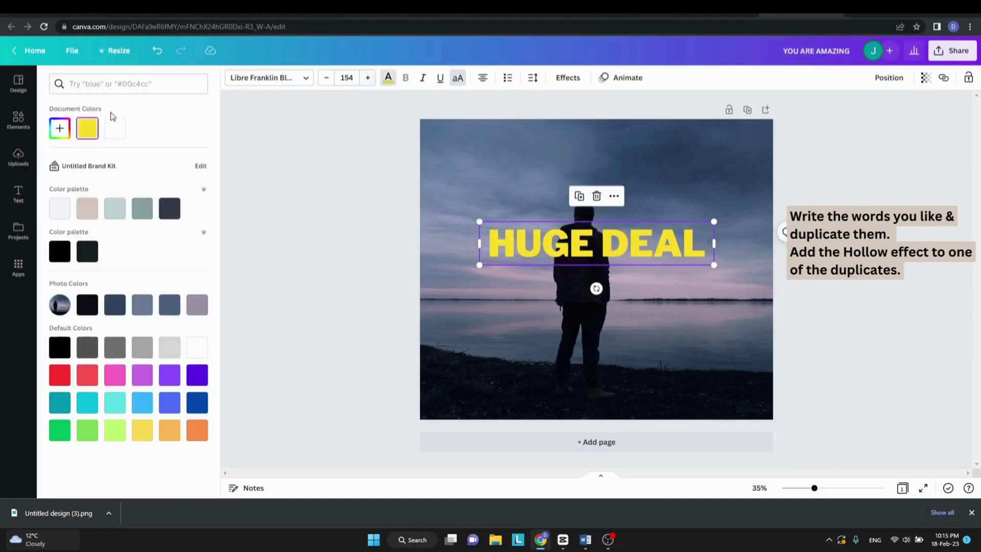
{"action": "left_click", "coordinate": [113, 134]}
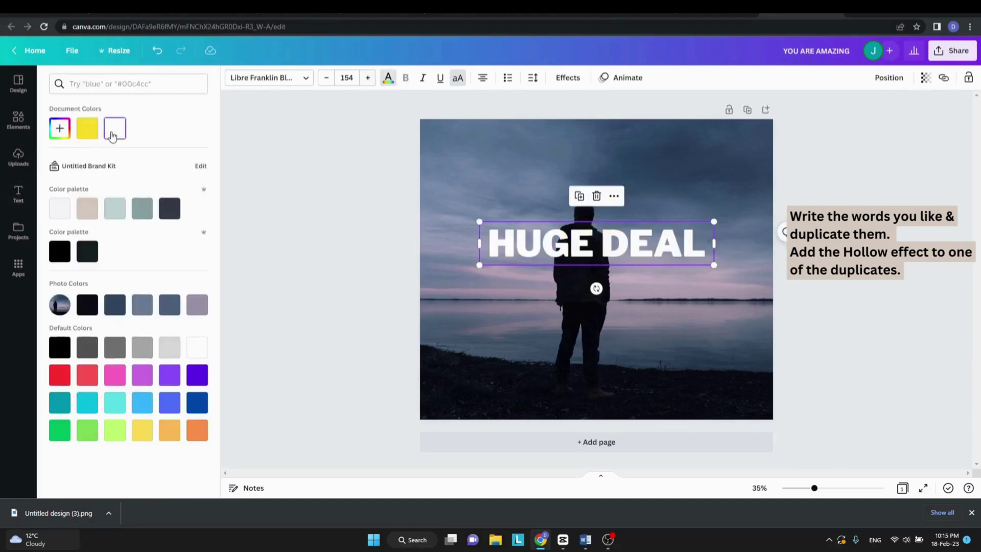
{"action": "left_click", "coordinate": [580, 197]}
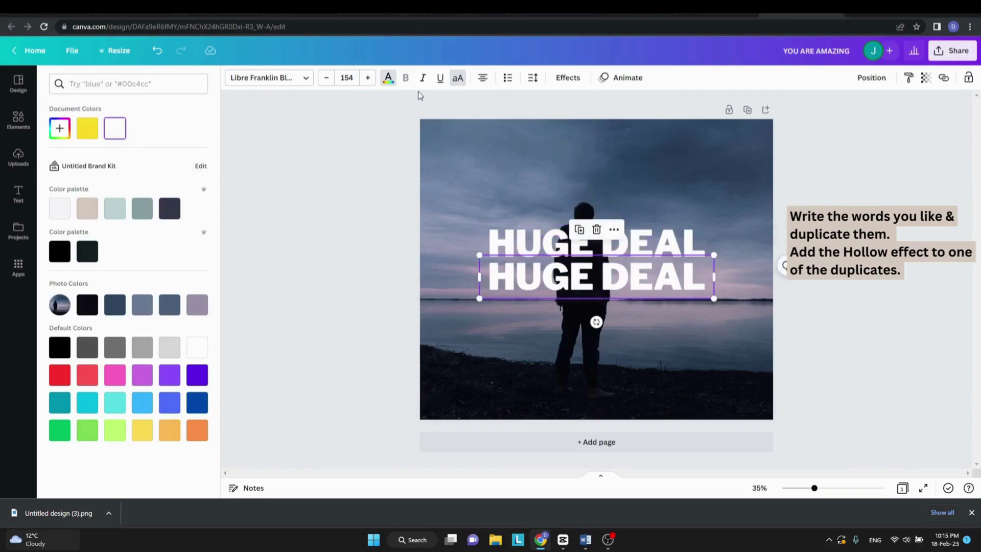
{"action": "left_click", "coordinate": [564, 79]}
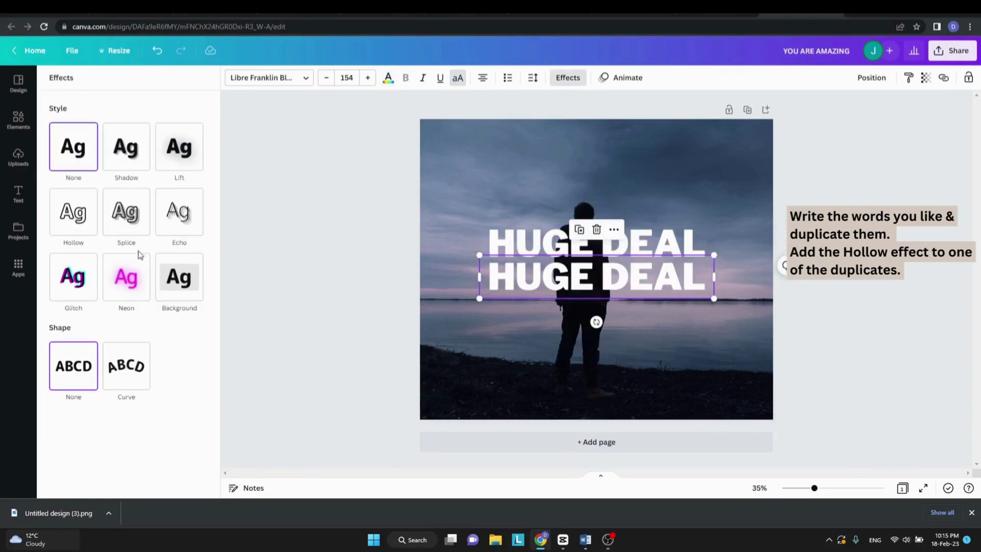
{"action": "left_click", "coordinate": [81, 226]}
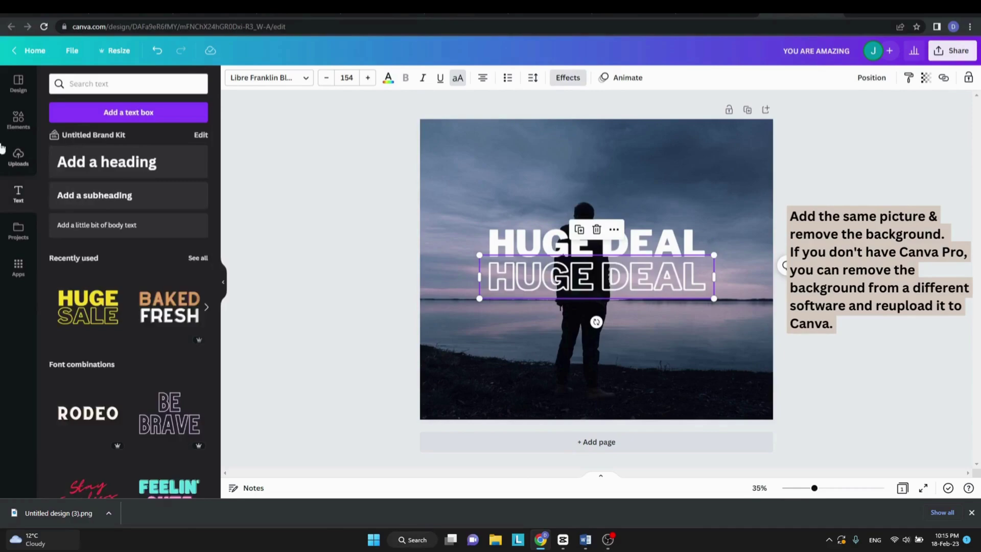
{"action": "left_click", "coordinate": [28, 123]}
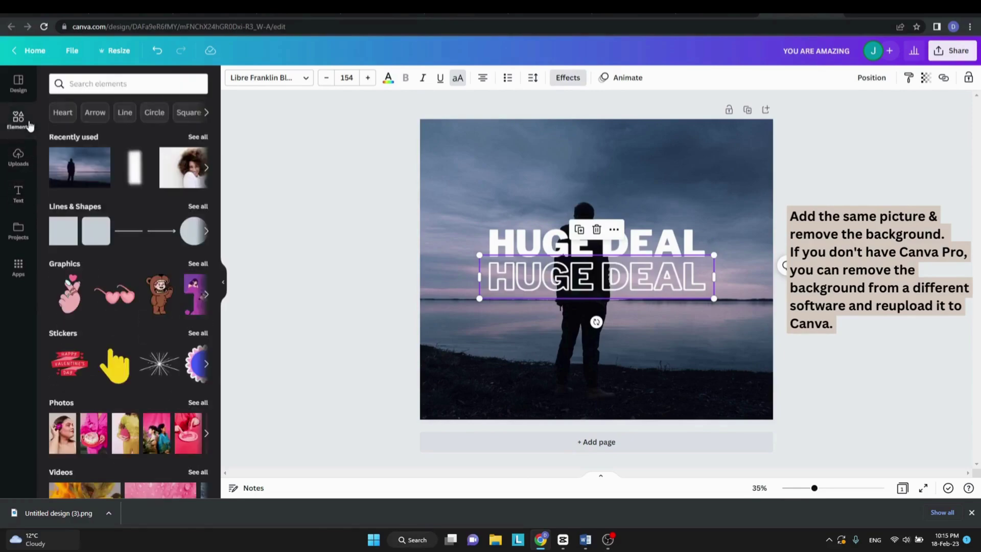
{"action": "left_click", "coordinate": [72, 174]}
- Remove the background from the second photo and align the person cutout over the original
{"action": "left_click", "coordinate": [247, 80]}
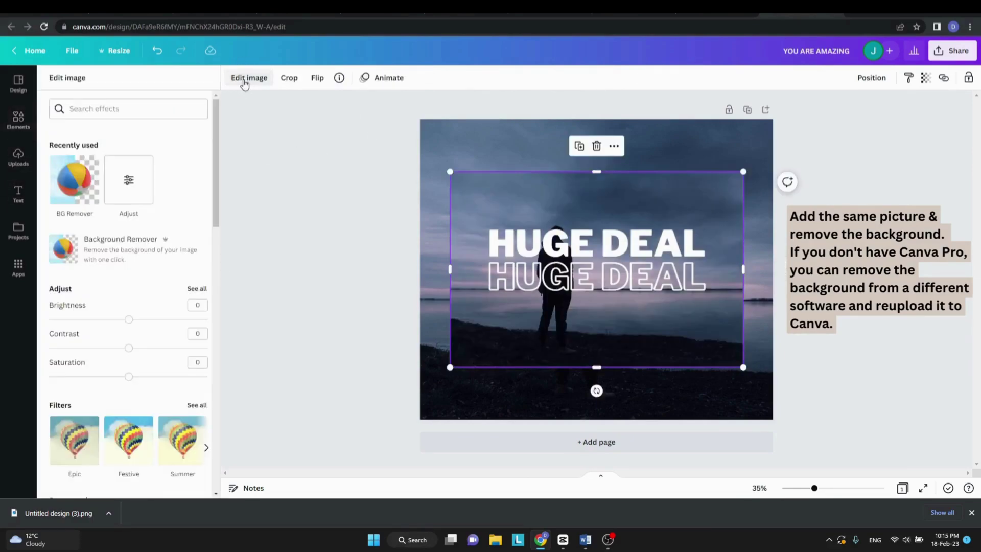
{"action": "left_click", "coordinate": [84, 193]}
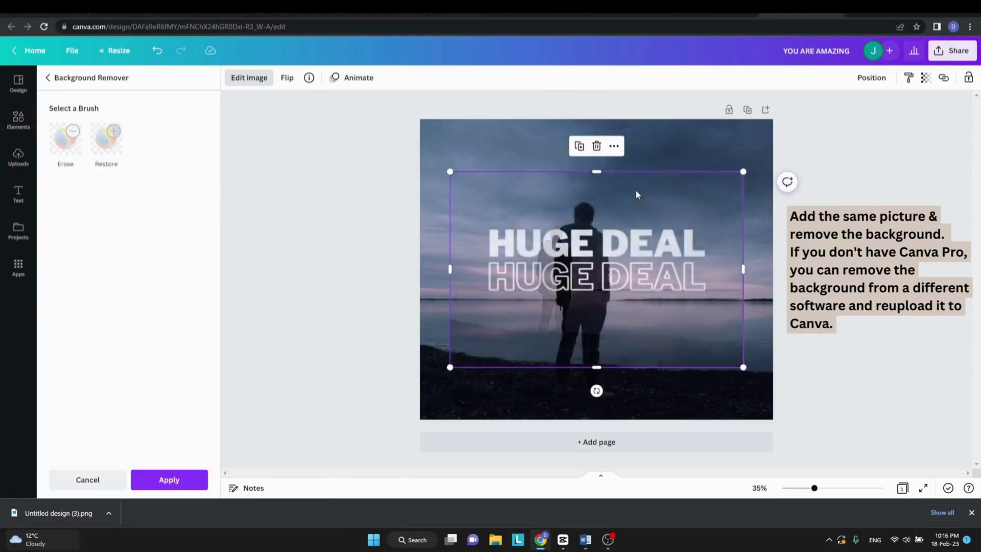
{"action": "left_click_drag", "start_coordinate": [611, 196], "coordinate": [582, 144]}
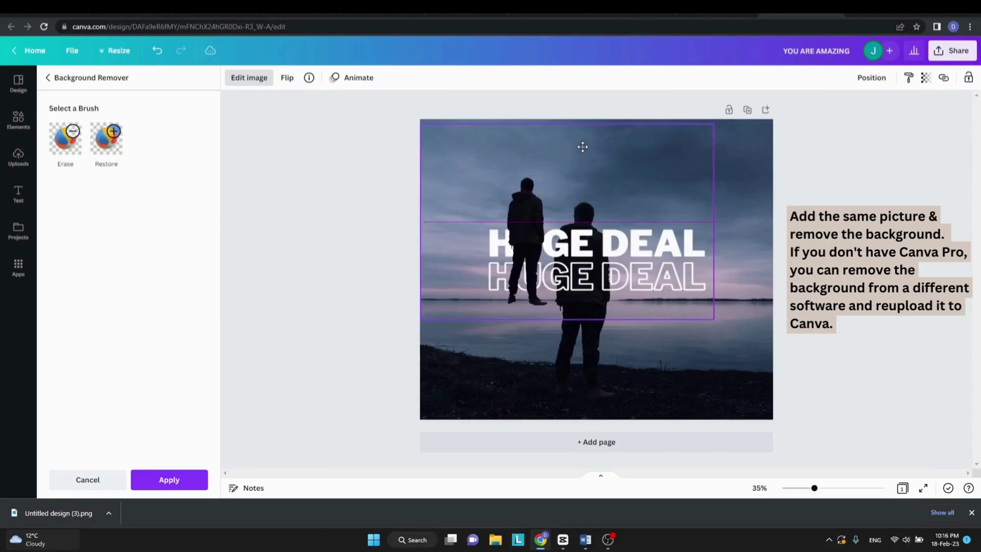
{"action": "left_click_drag", "start_coordinate": [714, 315], "coordinate": [877, 416]}
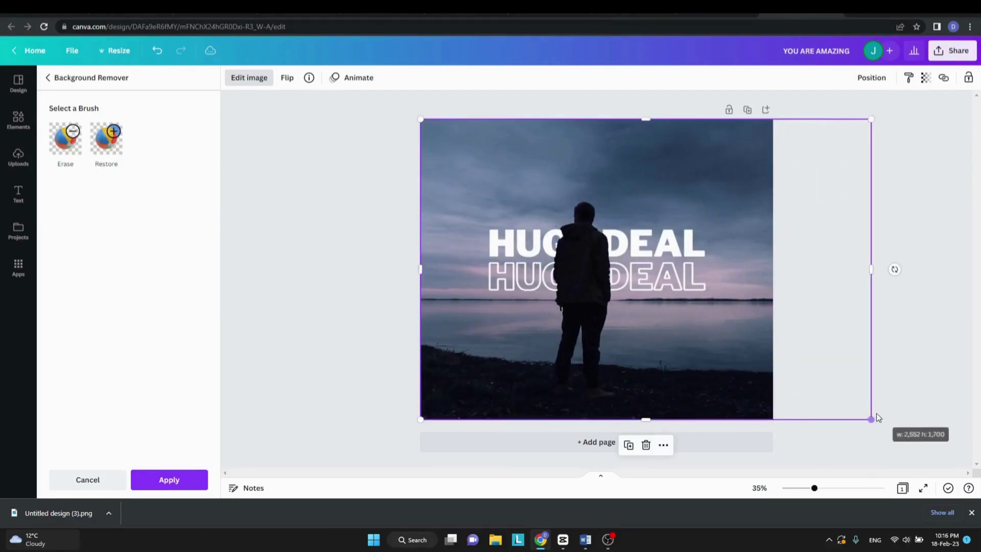
{"action": "right_click", "coordinate": [683, 186]}
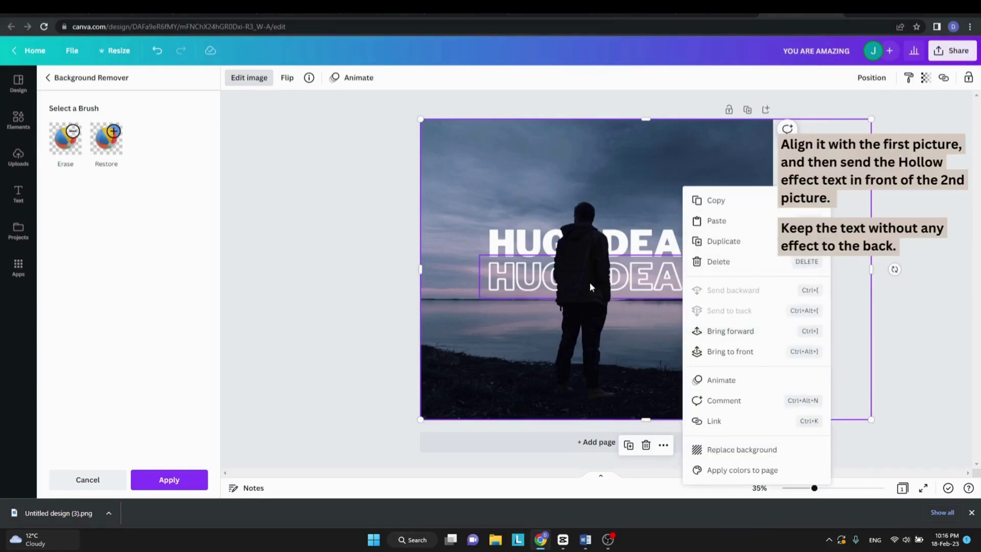
{"action": "left_click", "coordinate": [627, 284]}
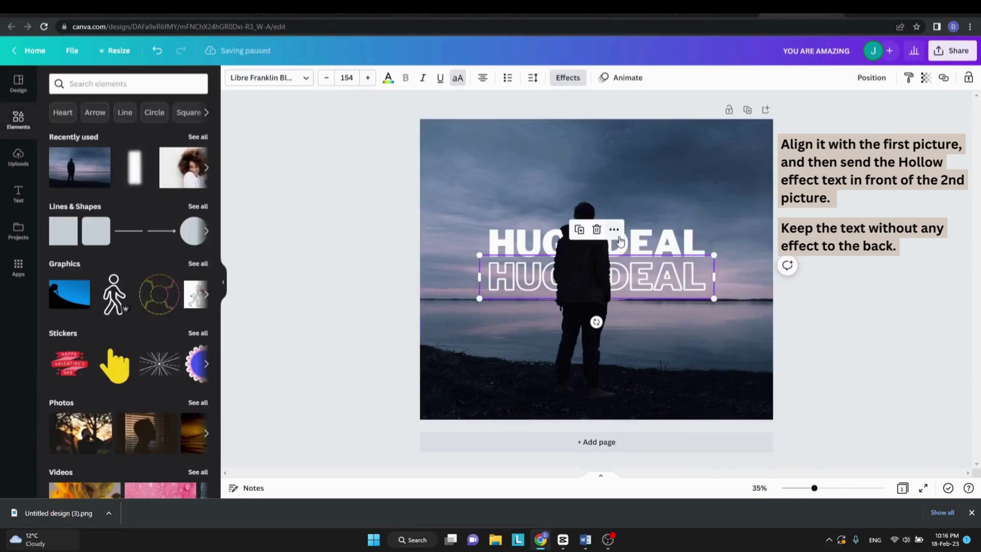
- Bring the hollow HUGE DEAL forward, send the solid text behind the person, and overlay them
{"action": "key", "text": "ctrl+]"}
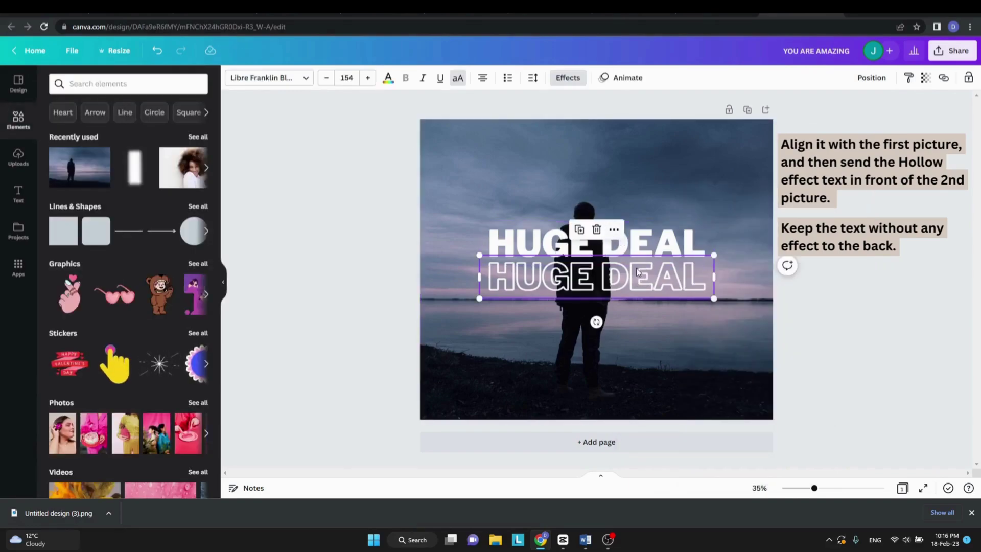
{"action": "left_click", "coordinate": [647, 244]}
{"action": "right_click", "coordinate": [647, 243]}
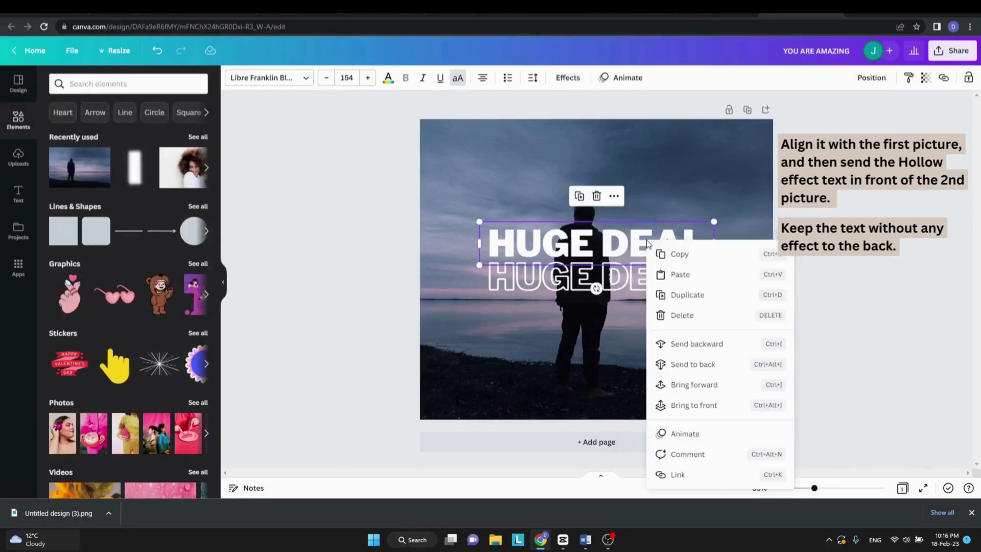
{"action": "left_click", "coordinate": [696, 347]}
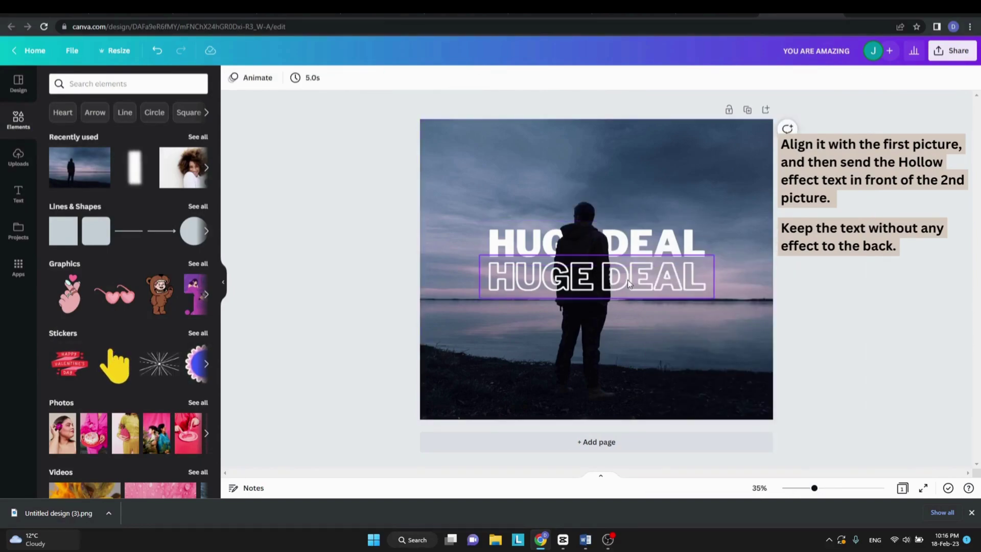
{"action": "left_click_drag", "start_coordinate": [631, 282], "coordinate": [629, 247]}
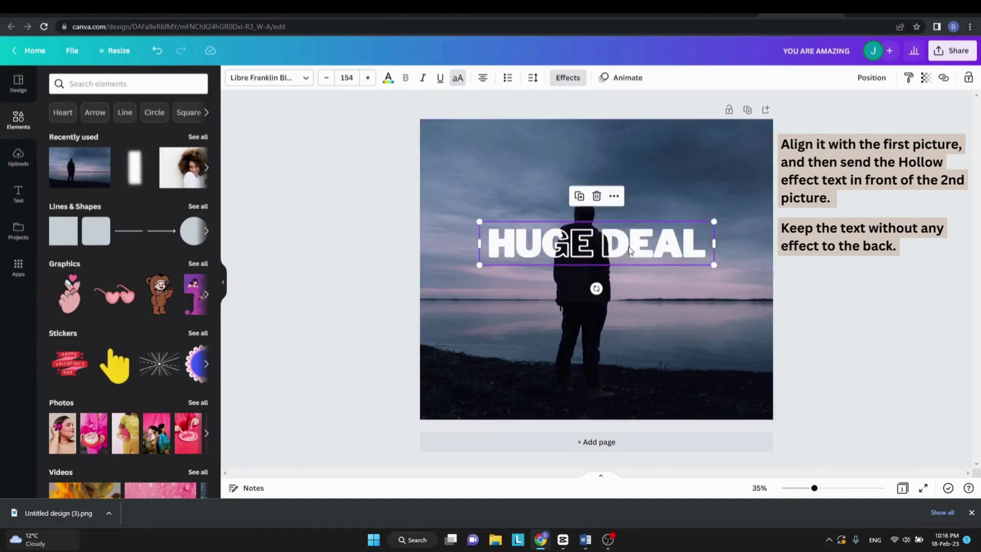
- Duplicate the hollow HUGE DEAL twice and stack both copies on a second row below
{"action": "left_click", "coordinate": [581, 197]}
{"action": "left_click_drag", "start_coordinate": [613, 244], "coordinate": [615, 287]}
{"action": "left_click", "coordinate": [580, 240]}
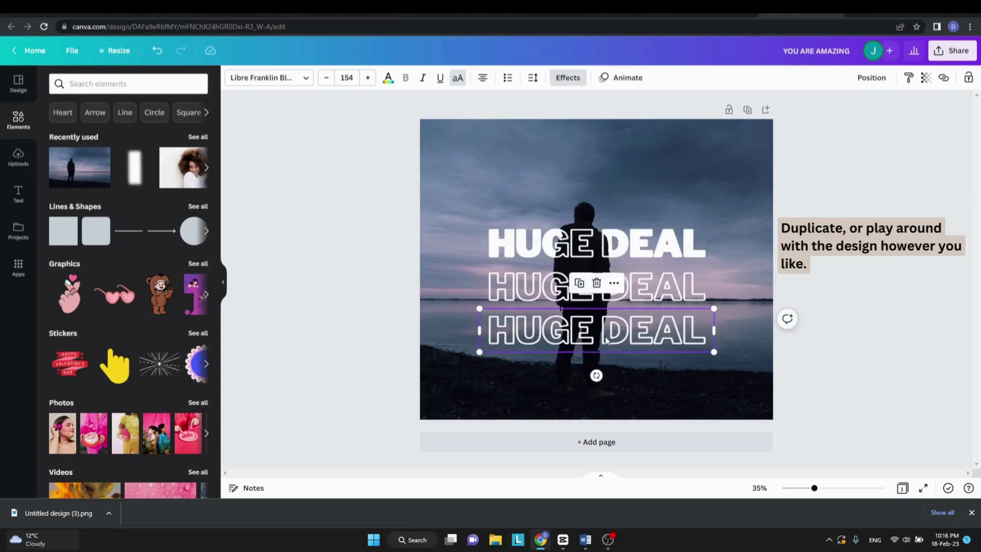
{"action": "left_click_drag", "start_coordinate": [606, 340], "coordinate": [604, 296]}
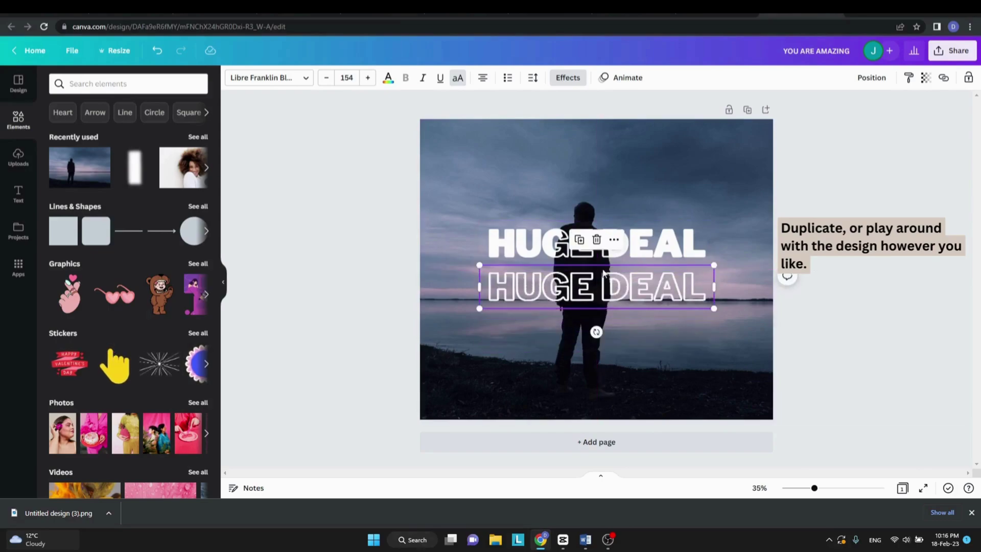
- Set one copy's effect to None and send it back behind the person
{"action": "left_click", "coordinate": [612, 241]}
{"action": "left_click", "coordinate": [660, 203]}
{"action": "left_click", "coordinate": [571, 81]}
{"action": "left_click", "coordinate": [88, 155]}
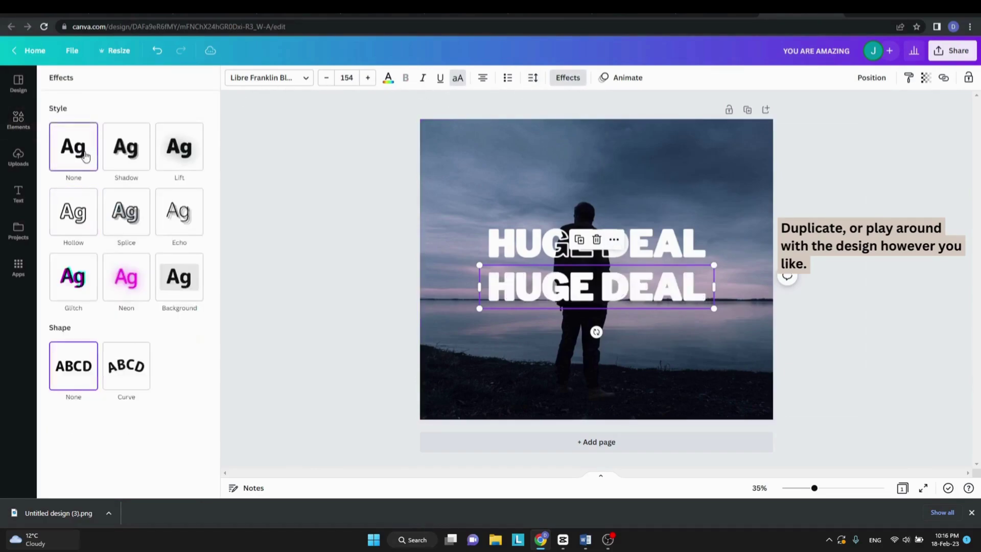
{"action": "left_click", "coordinate": [614, 239]}
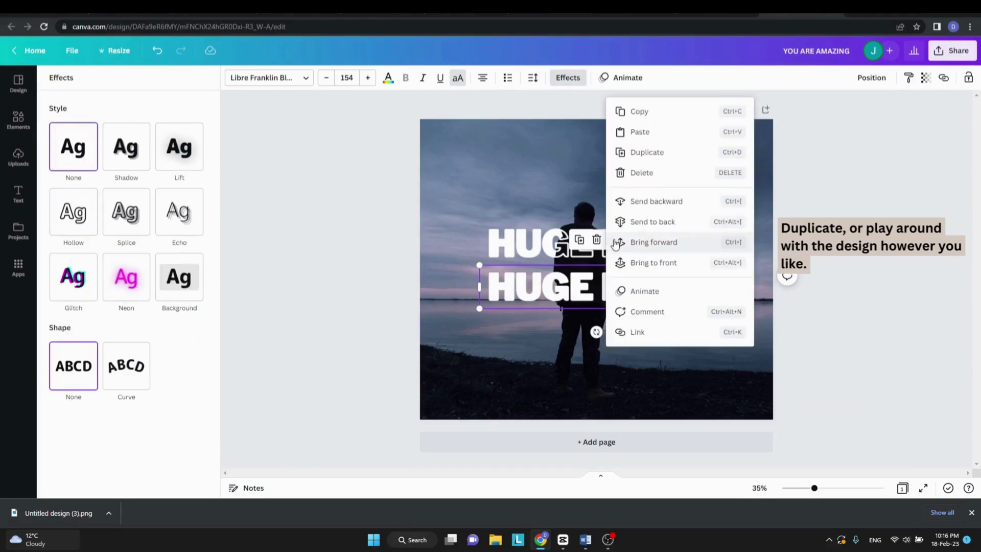
{"action": "left_click", "coordinate": [659, 203]}
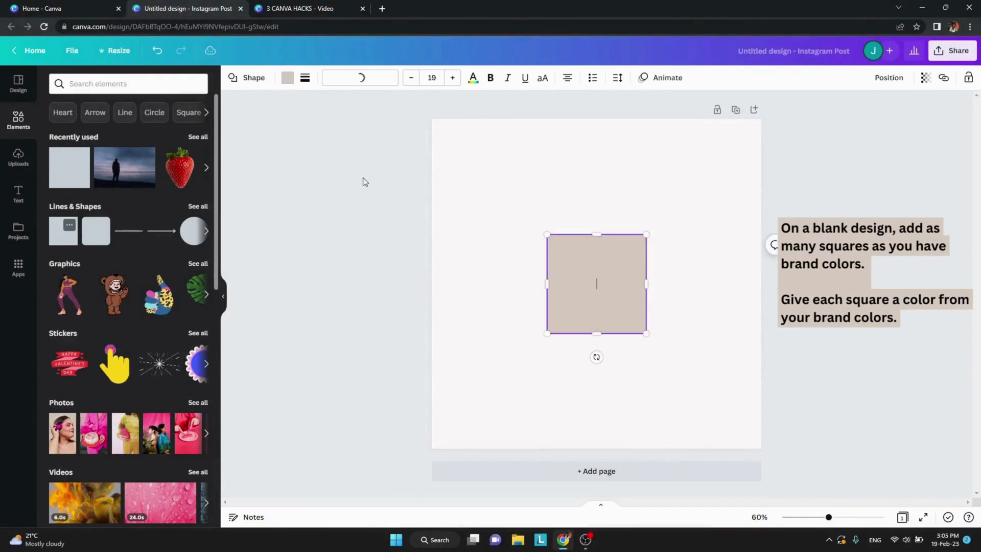
- Add a square, snap it top-left at quarter-page size, and duplicate it into four tiles
{"action": "left_click", "coordinate": [683, 280]}
{"action": "left_click_drag", "start_coordinate": [586, 292], "coordinate": [472, 188]}
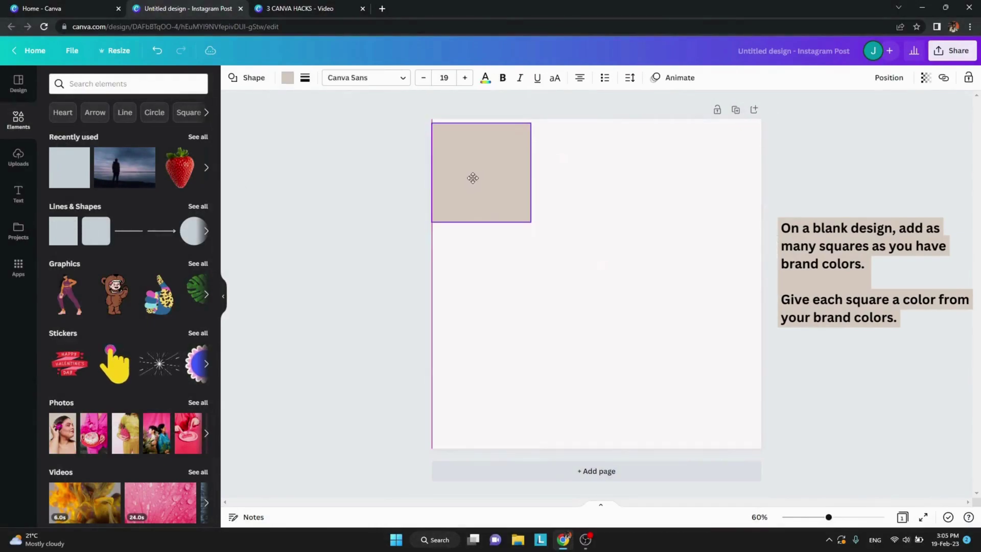
{"action": "left_click_drag", "start_coordinate": [473, 178], "coordinate": [472, 174]}
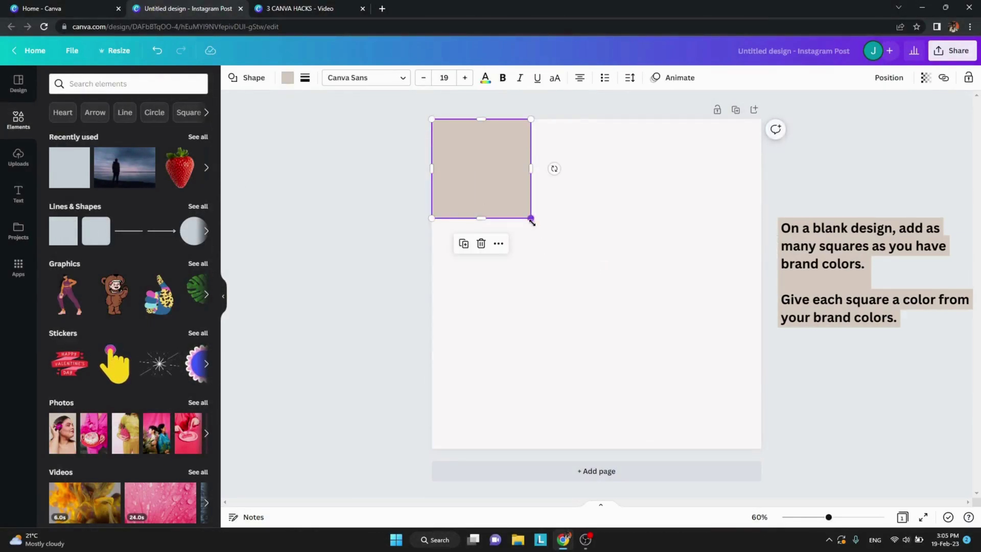
{"action": "left_click_drag", "start_coordinate": [532, 219], "coordinate": [596, 284]}
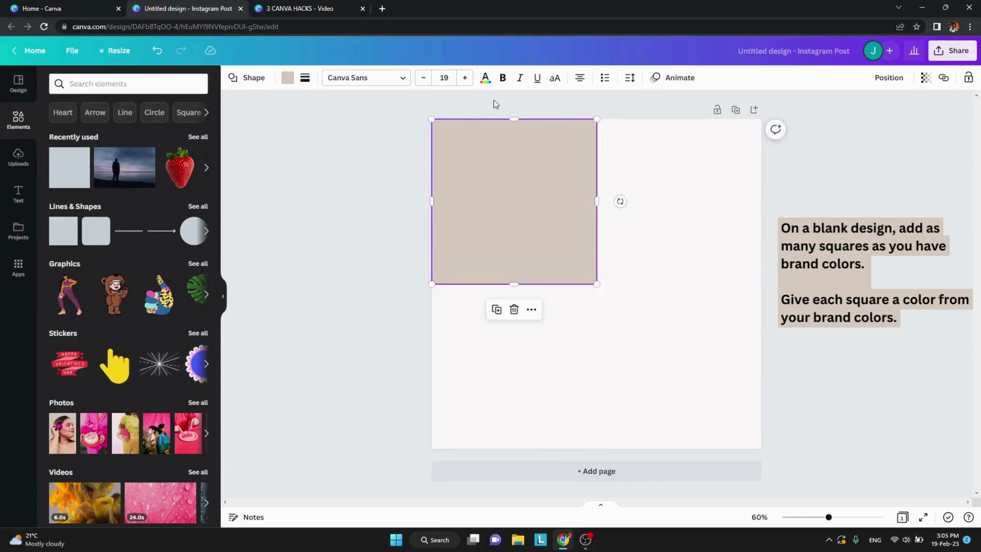
{"action": "left_click", "coordinate": [496, 310]}
{"action": "left_click_drag", "start_coordinate": [657, 221], "coordinate": [494, 335]}
{"action": "key", "text": "ctrl+d"}
- Fill the top-left square hot pink and the top-right square purple
{"action": "left_click", "coordinate": [502, 208]}
{"action": "left_click", "coordinate": [288, 78]}
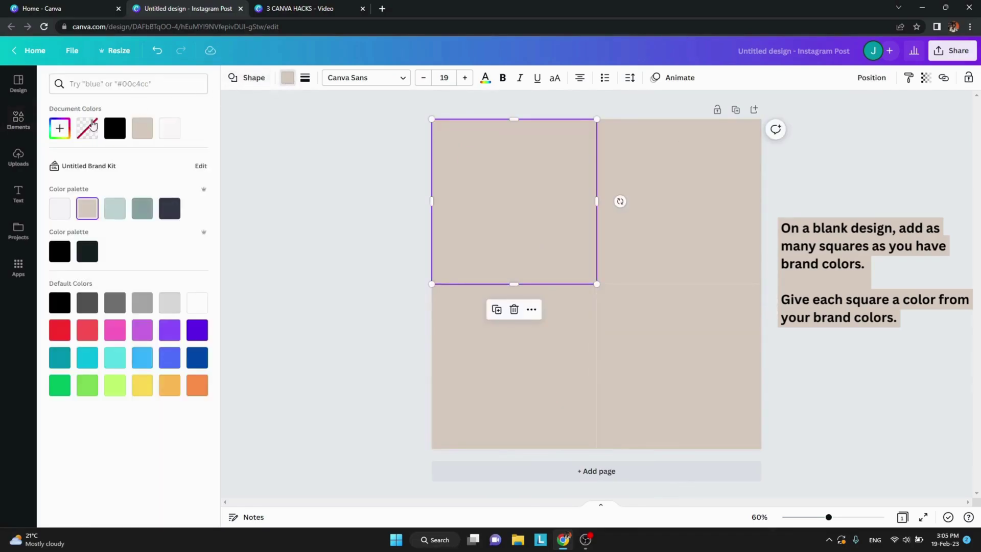
{"action": "left_click", "coordinate": [115, 329]}
{"action": "left_click", "coordinate": [699, 191]}
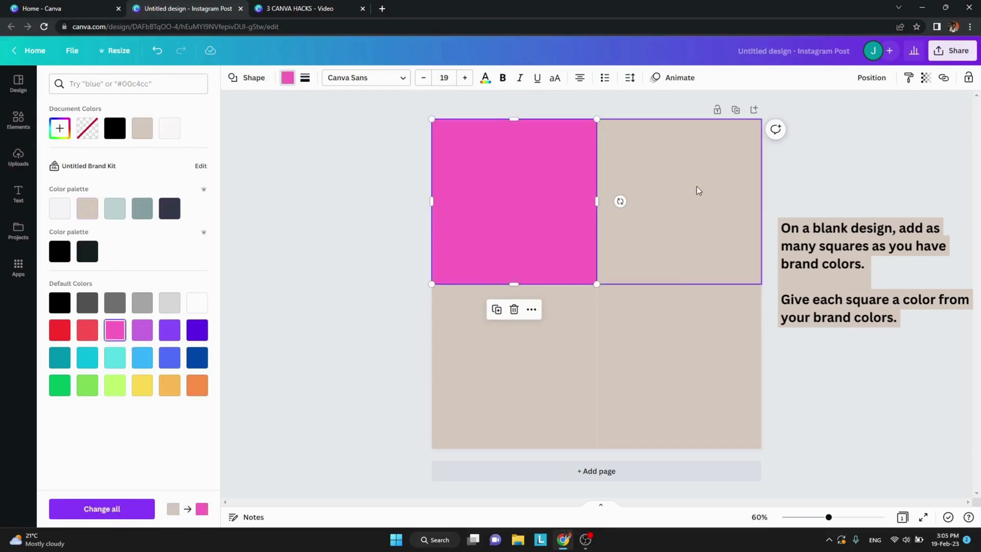
{"action": "left_click", "coordinate": [69, 130]}
{"action": "left_click", "coordinate": [169, 222]}
{"action": "left_click", "coordinate": [156, 169]}
- Keep the bottom-left square beige and make the bottom-right square rose-pink
{"action": "left_click", "coordinate": [511, 366]}
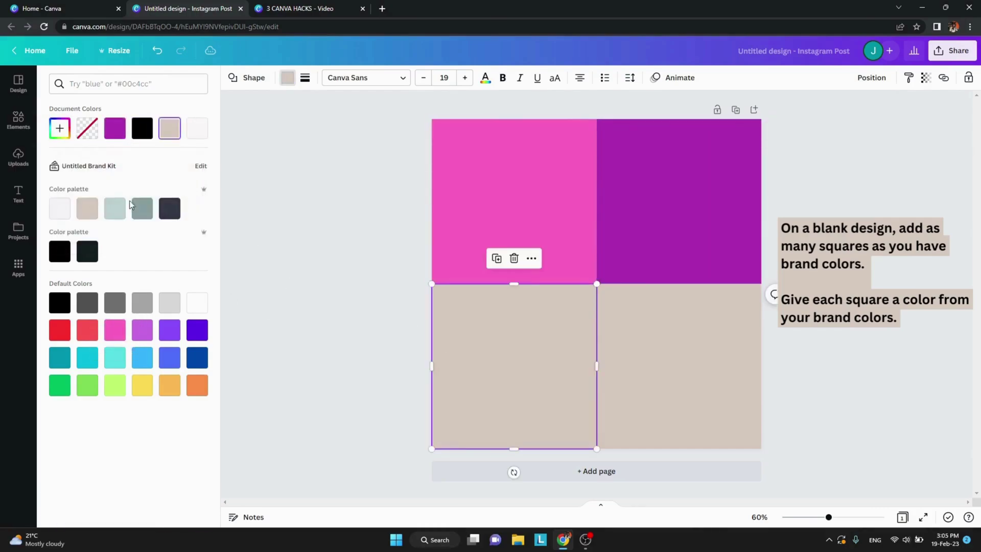
{"action": "left_click", "coordinate": [664, 357]}
{"action": "left_click", "coordinate": [59, 129]}
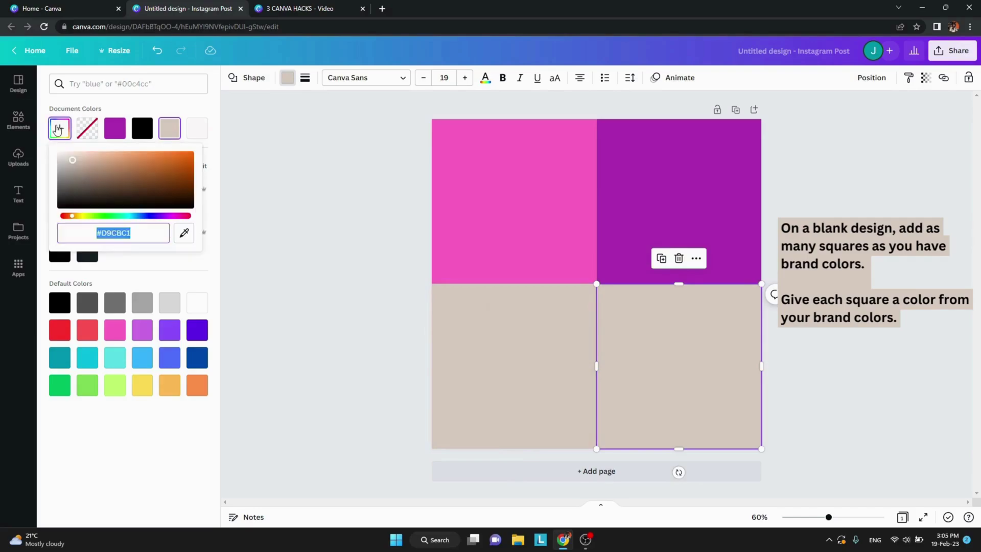
{"action": "left_click", "coordinate": [183, 215]}
{"action": "left_click", "coordinate": [189, 153]}
{"action": "left_click_drag", "start_coordinate": [189, 154], "coordinate": [133, 162]}
{"action": "left_click", "coordinate": [364, 246]}
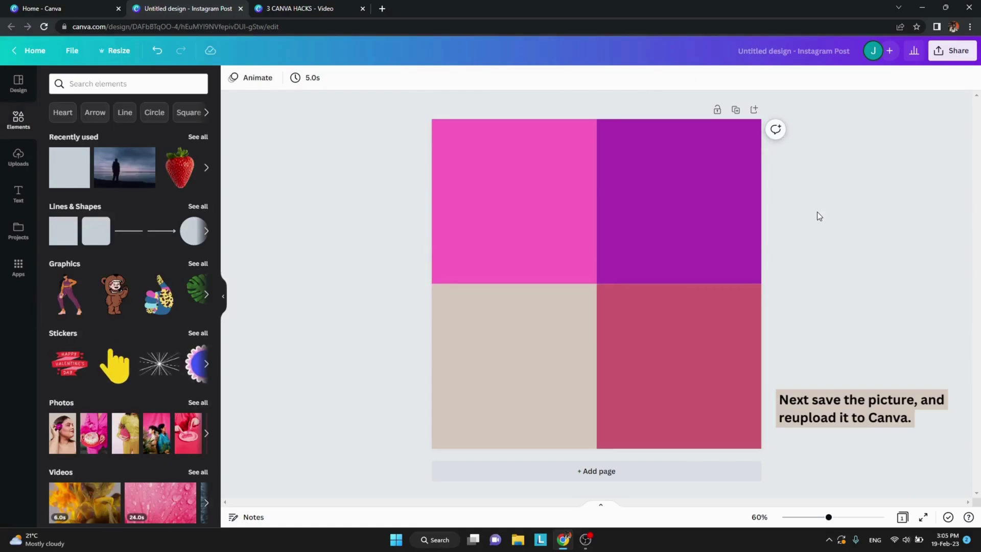
- Download the brand-colour grid as a PNG, then delete all four squares
{"action": "left_click", "coordinate": [952, 50]}
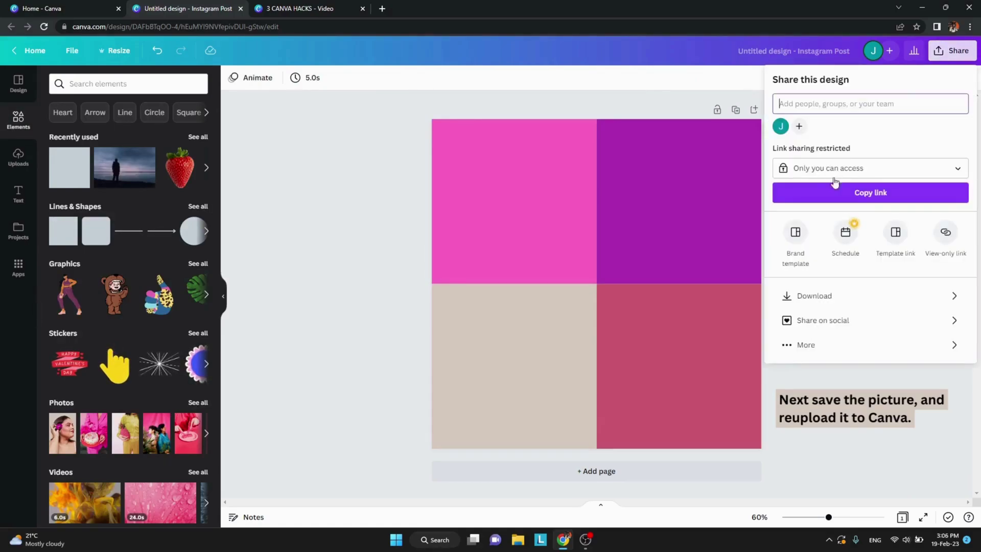
{"action": "left_click", "coordinate": [860, 301]}
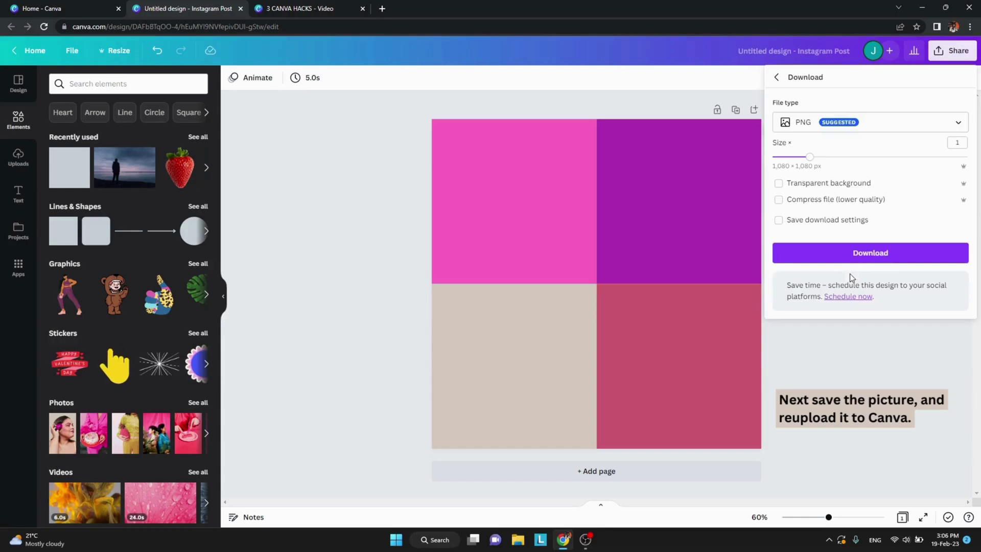
{"action": "left_click", "coordinate": [850, 258]}
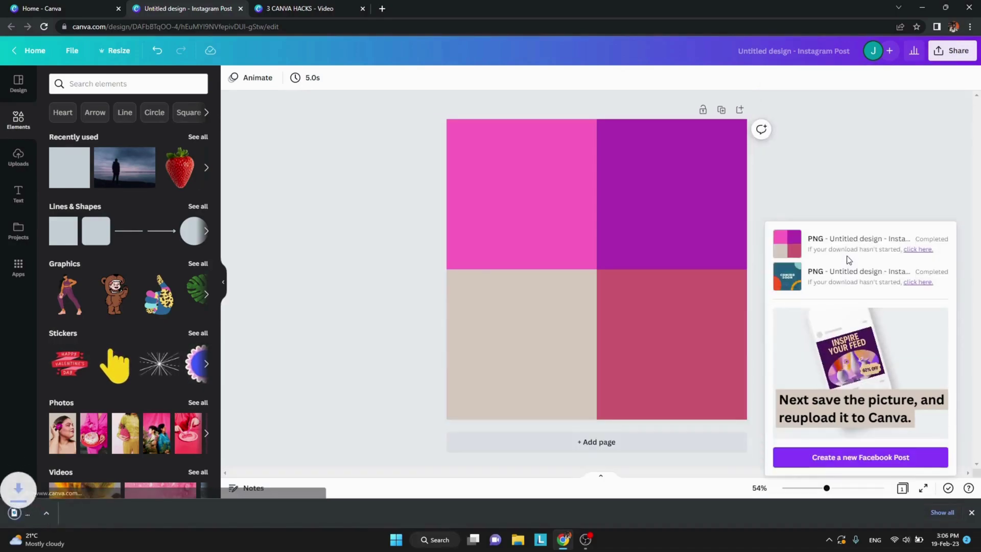
{"action": "left_click", "coordinate": [973, 513]}
{"action": "left_click_drag", "start_coordinate": [398, 182], "coordinate": [756, 398]}
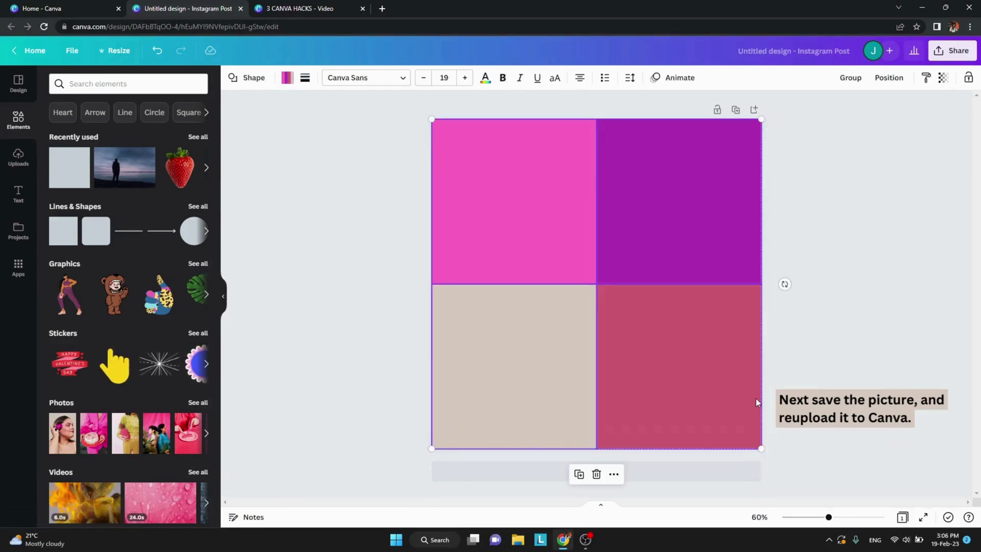
{"action": "key", "text": "Delete"}
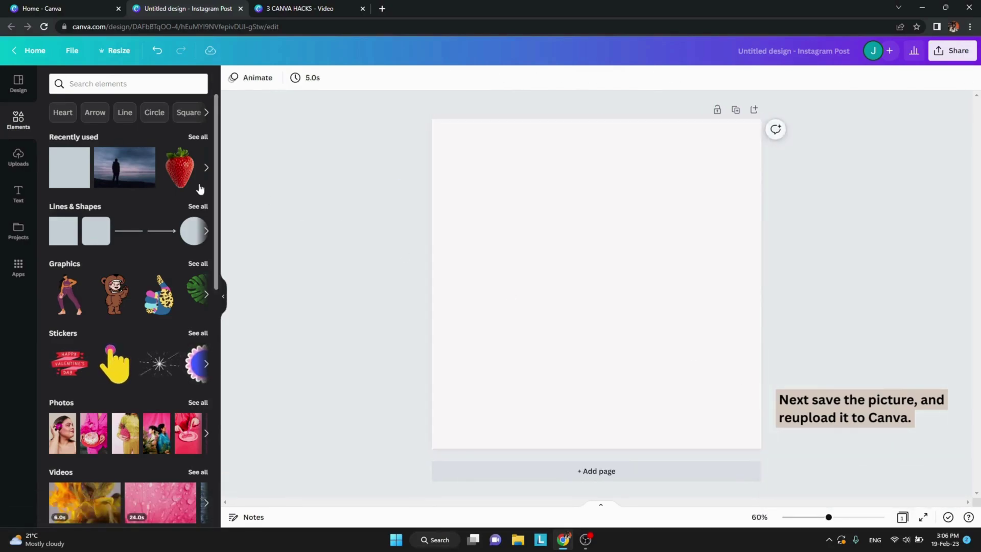
- Apply the Coming Soon Instagram template and add the uploaded four-colour swatch image
{"action": "left_click", "coordinate": [18, 83]}
{"action": "left_click", "coordinate": [99, 225]}
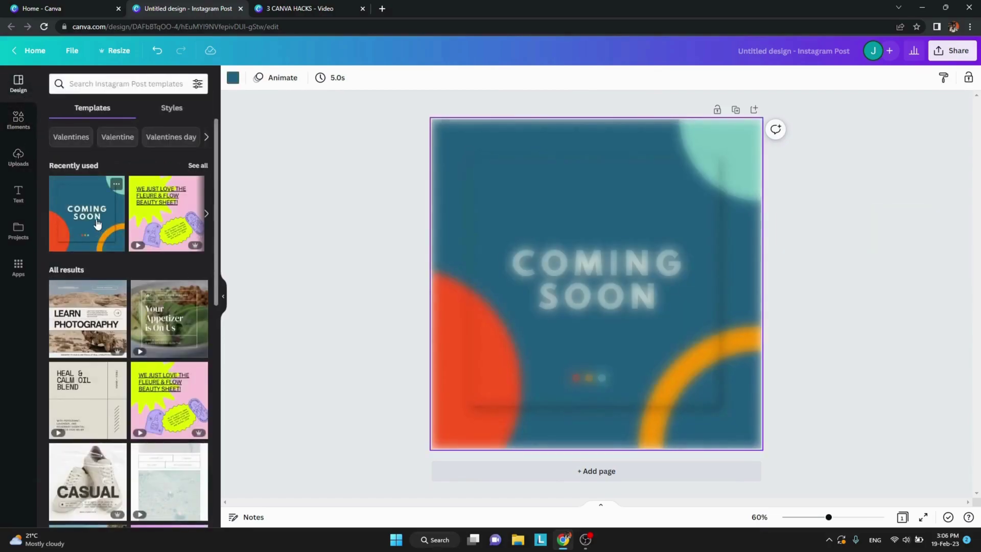
{"action": "left_click", "coordinate": [17, 169]}
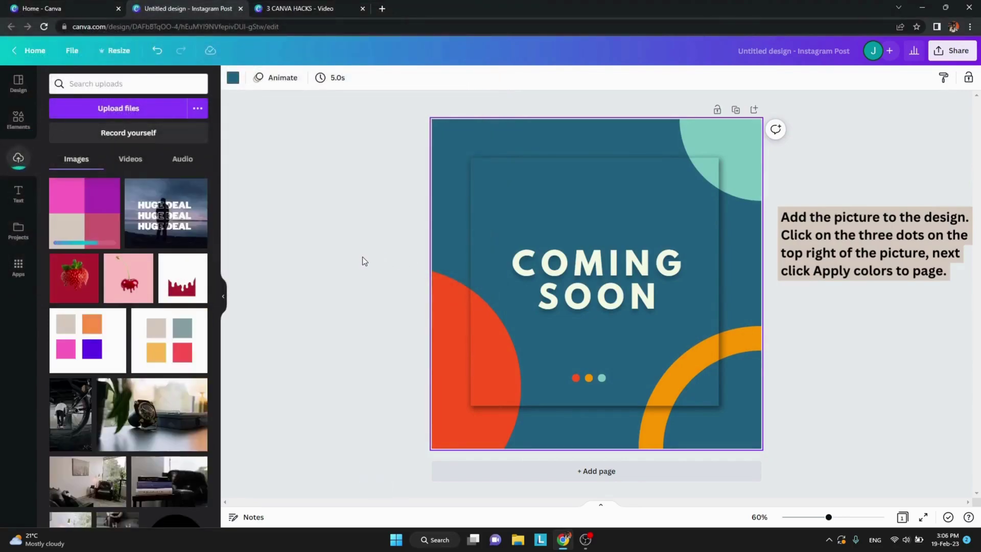
{"action": "left_click", "coordinate": [93, 225]}
- Apply the swatch image's colours to the page, then delete the image
{"action": "left_click", "coordinate": [19, 121]}
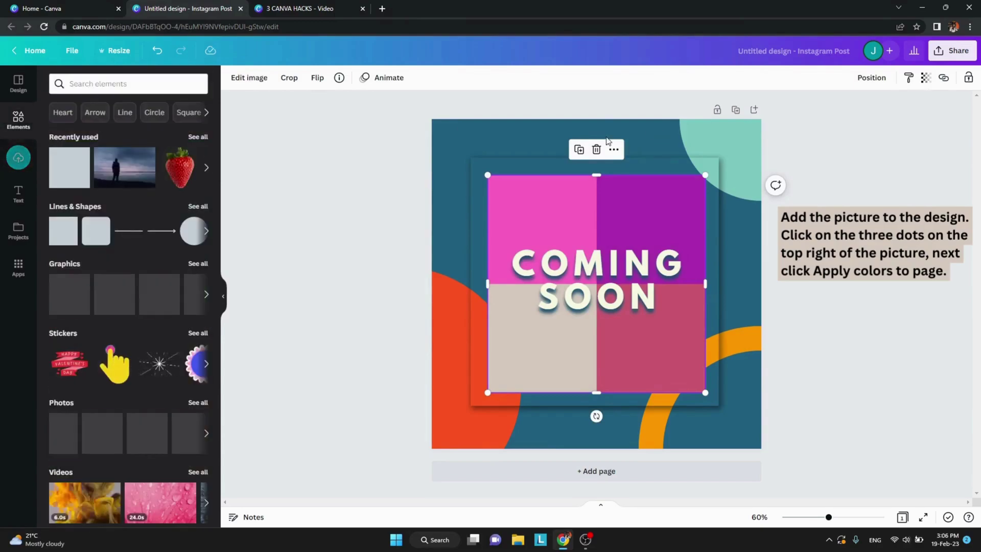
{"action": "left_click", "coordinate": [613, 150]}
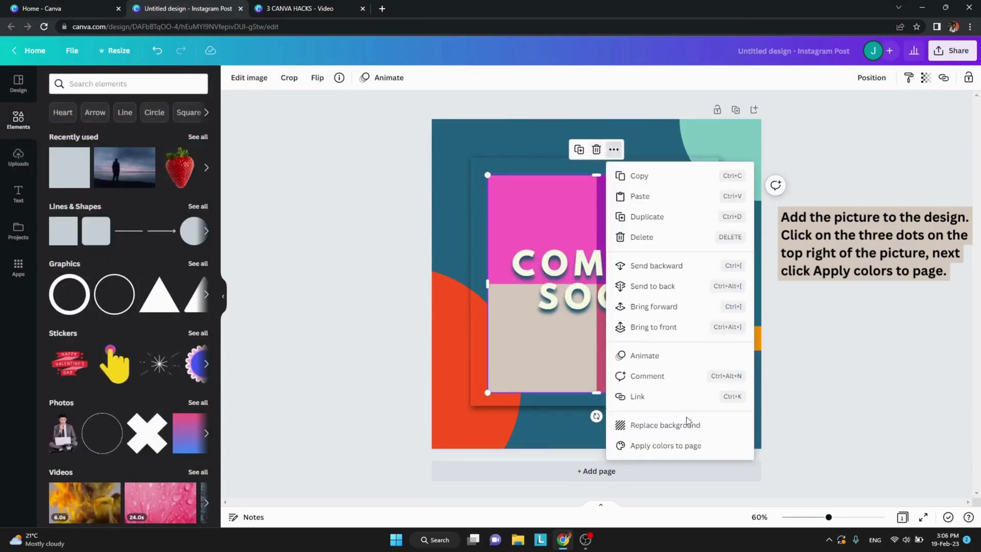
{"action": "left_click", "coordinate": [688, 448]}
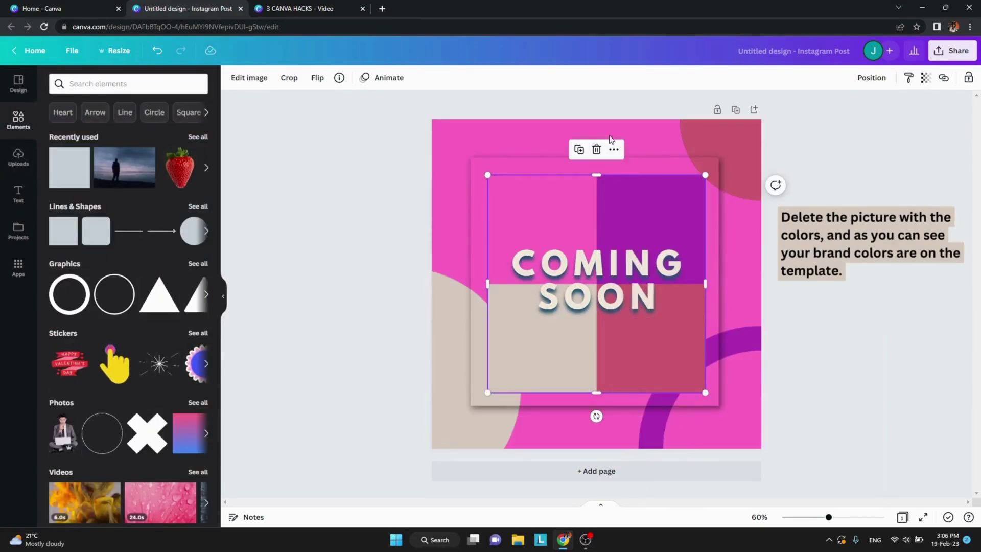
{"action": "left_click", "coordinate": [596, 150]}
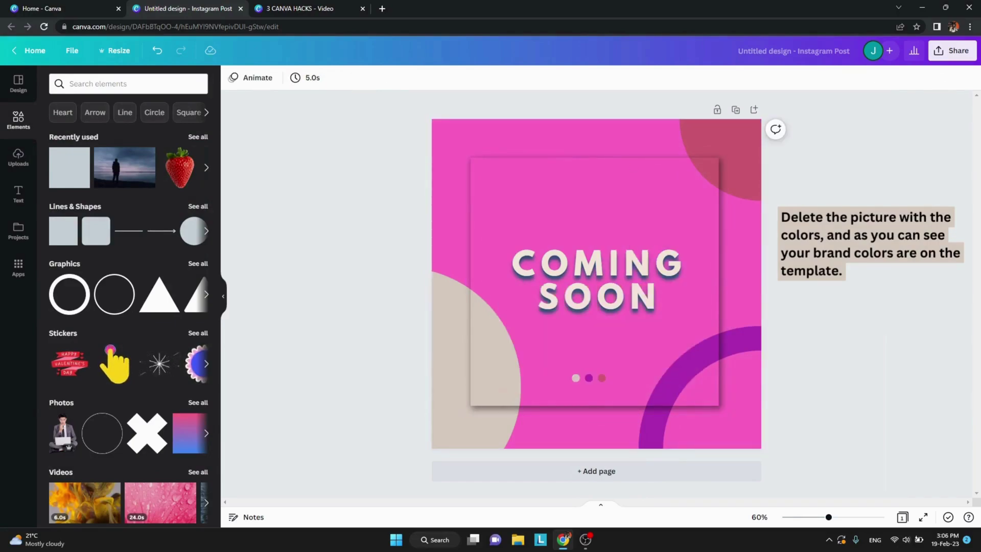